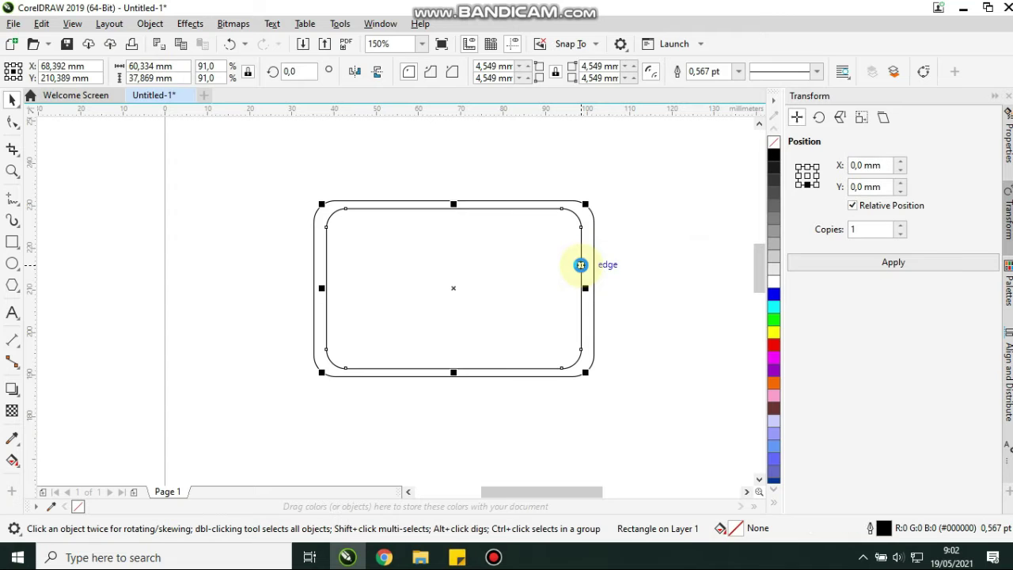
Nudge the inner rounded rectangle slightly upward and stretch the outer one downward to about 43.4 mm high.
drag(581, 264, 574, 265)
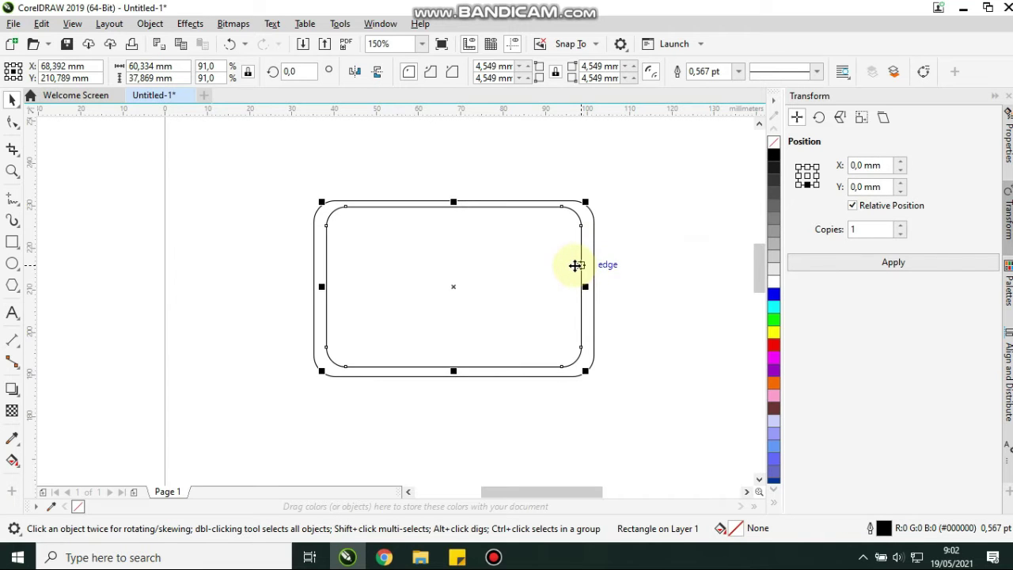
click(528, 346)
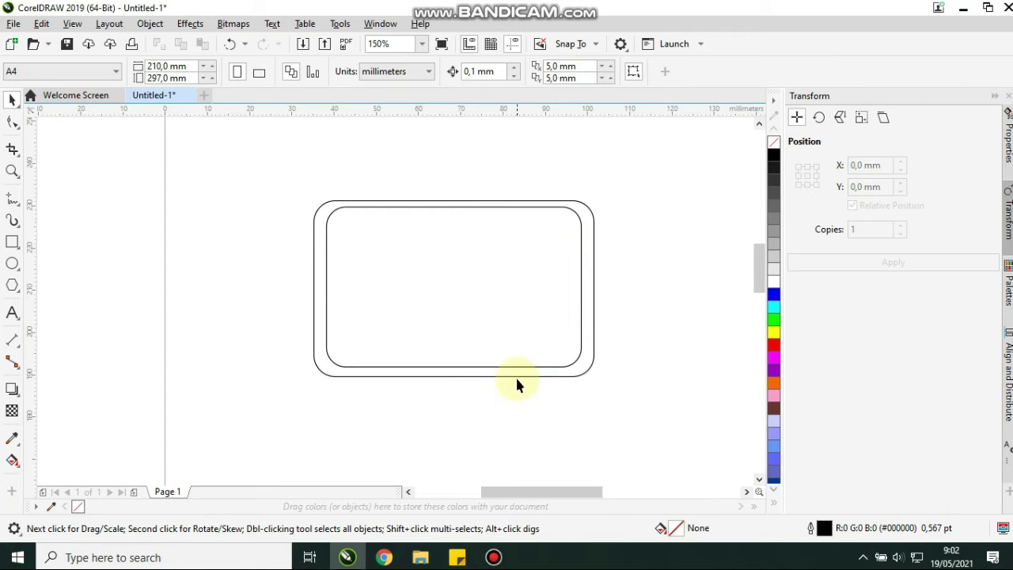
click(516, 376)
scroll(454, 386, up, 1)
drag(451, 366, 452, 382)
scroll(448, 378, down, 1)
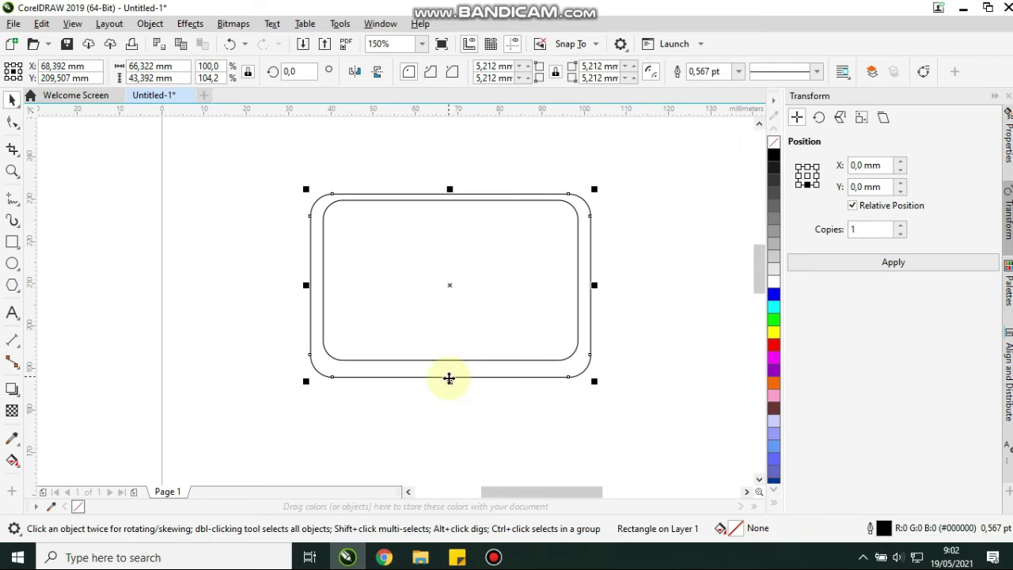
click(662, 336)
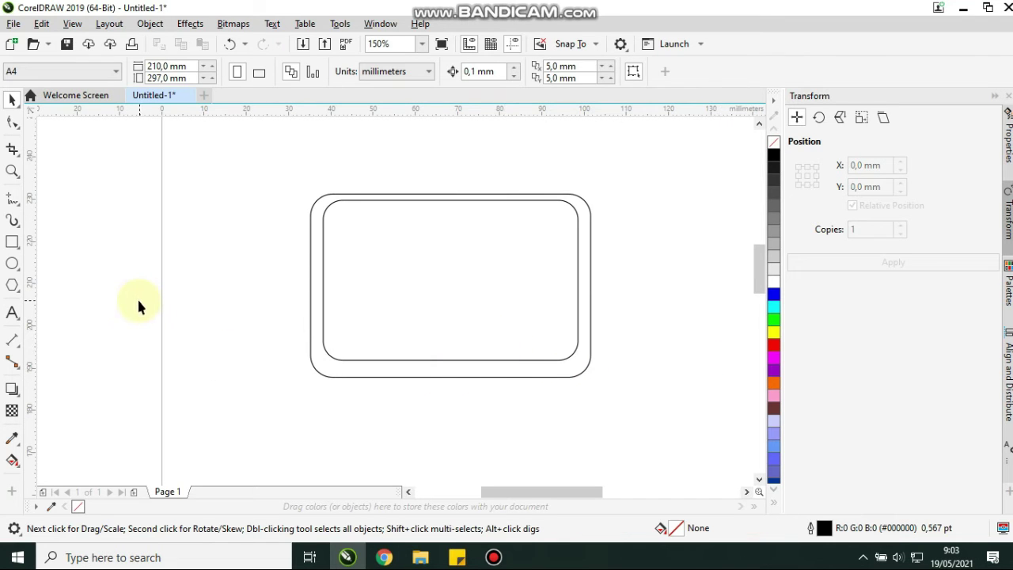
Draw a stand neck rectangle about 12.7 by 5.3 mm below the monitor and centre it horizontally on the monitor frame.
click(12, 242)
drag(415, 377, 471, 400)
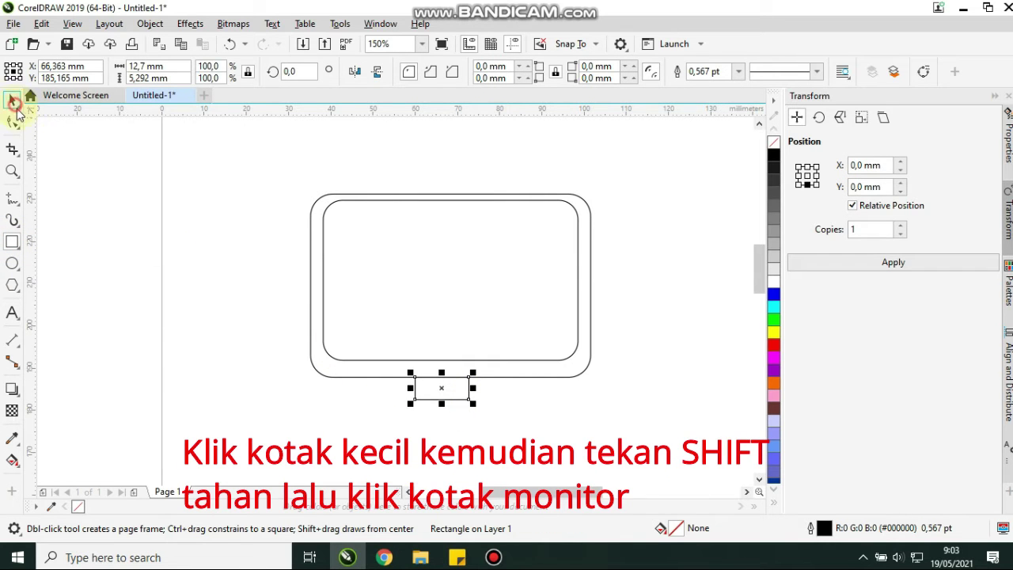
click(12, 101)
shift+click(532, 377)
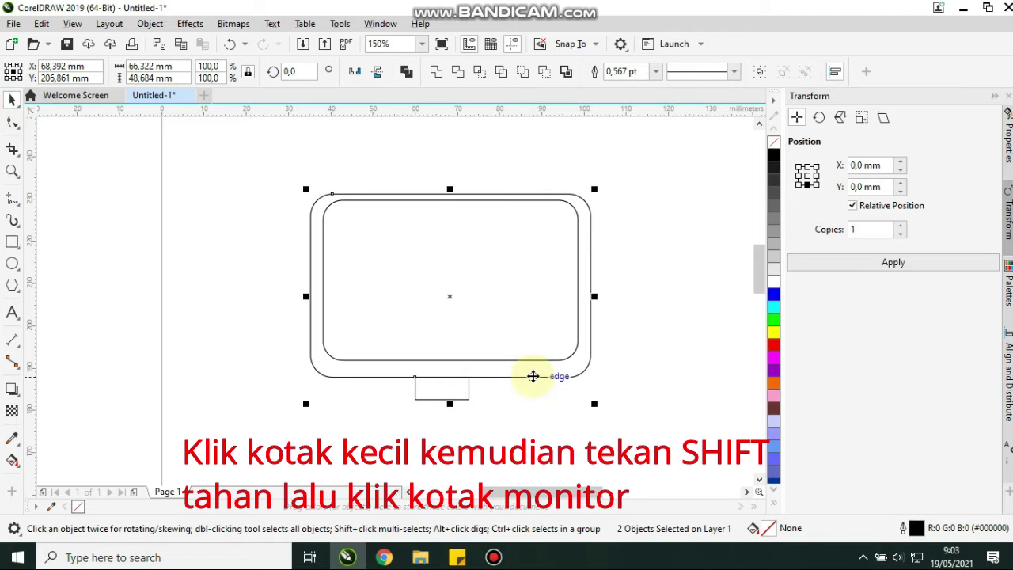
key(c)
click(655, 369)
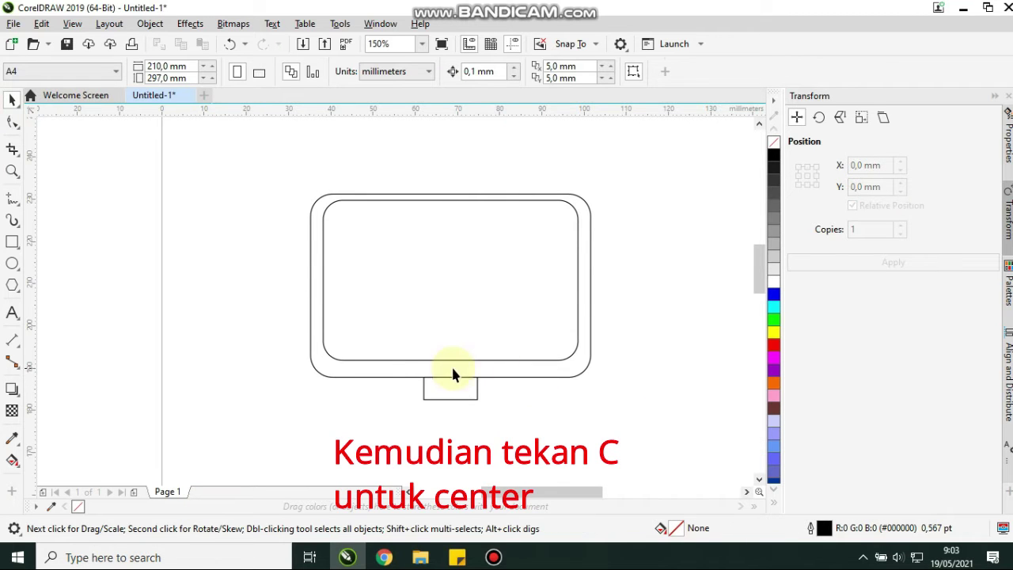
Draw an ellipse about 35.8 by 8.8 mm as the stand base and centre it horizontally on the neck rectangle.
scroll(363, 348, down, 1)
scroll(389, 368, up, 1)
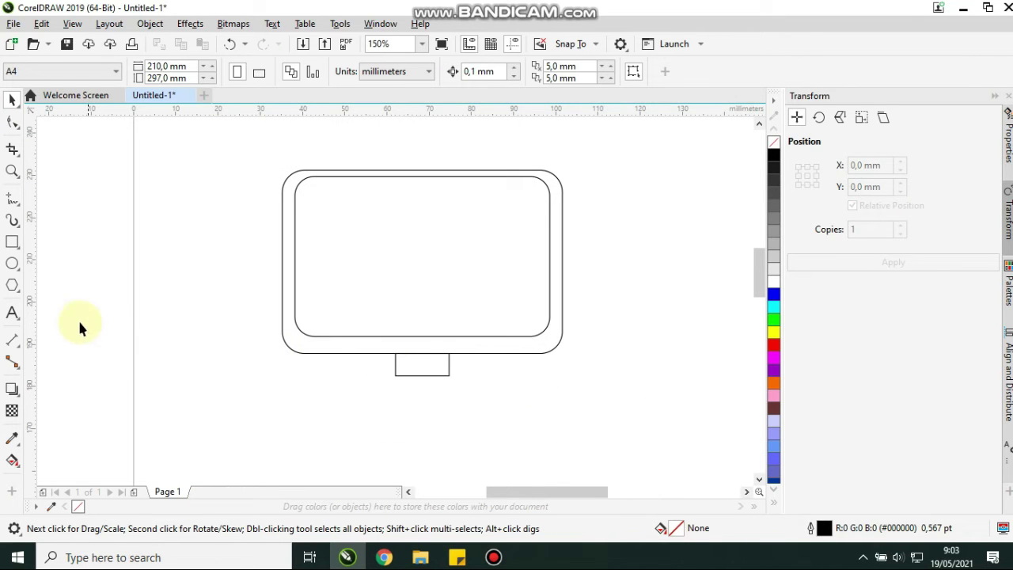
click(17, 269)
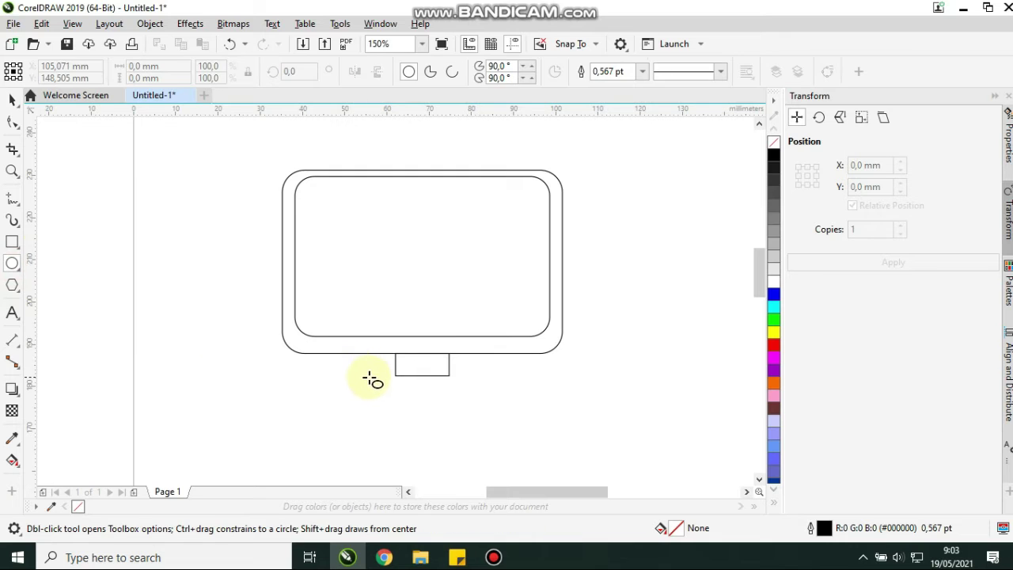
drag(346, 373, 499, 409)
click(12, 100)
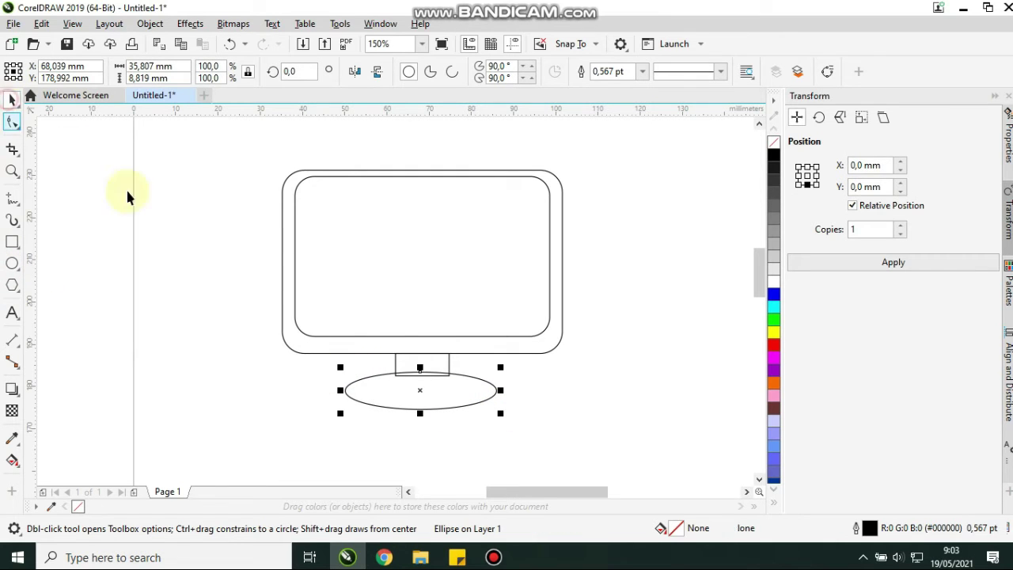
shift+click(448, 363)
key(c)
click(578, 374)
Weld the base ellipse and the neck rectangle into one stand shape.
click(452, 388)
shift+click(430, 355)
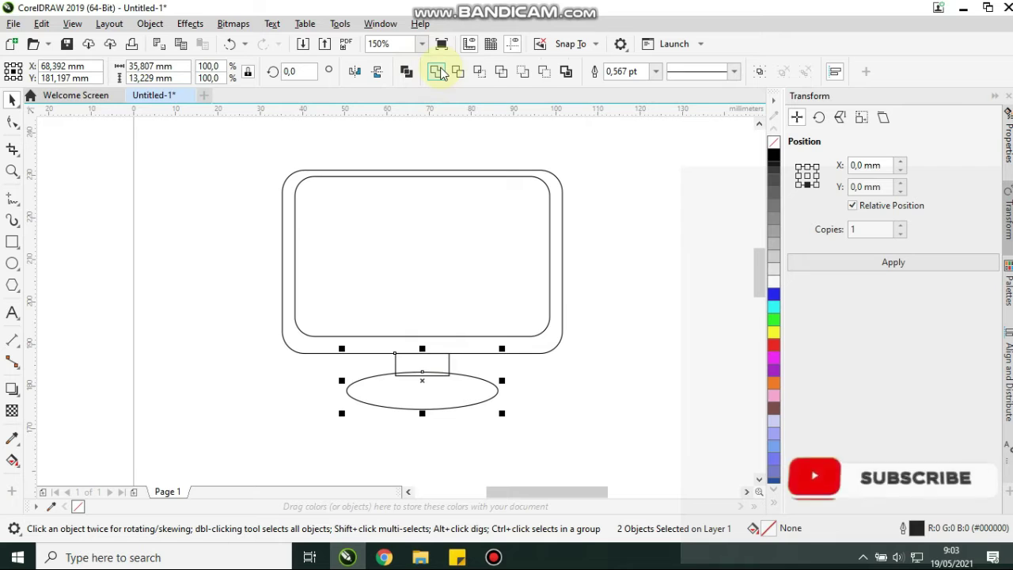
click(438, 72)
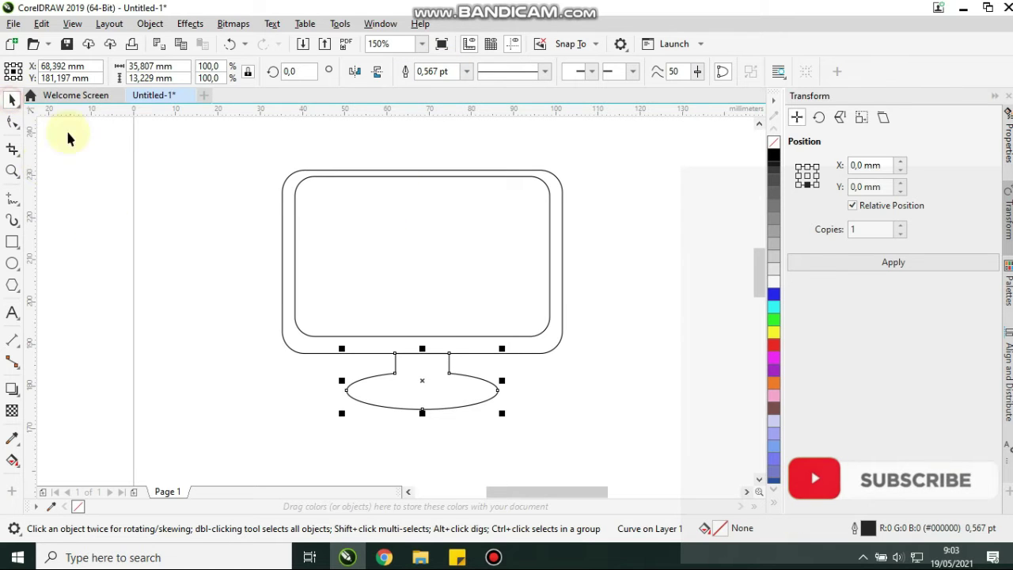
click(284, 394)
scroll(269, 372, down, 2)
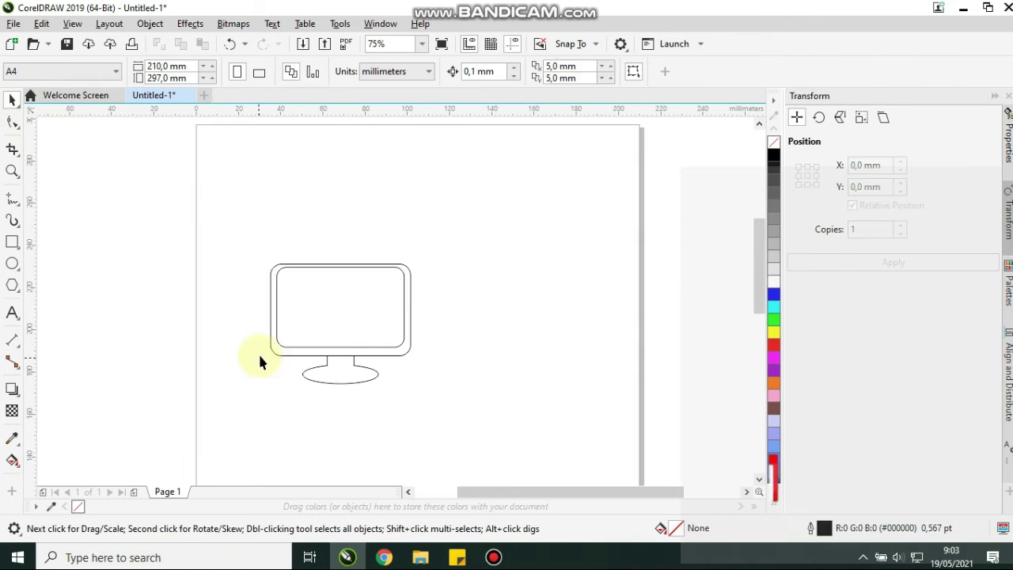
scroll(388, 313, up, 2)
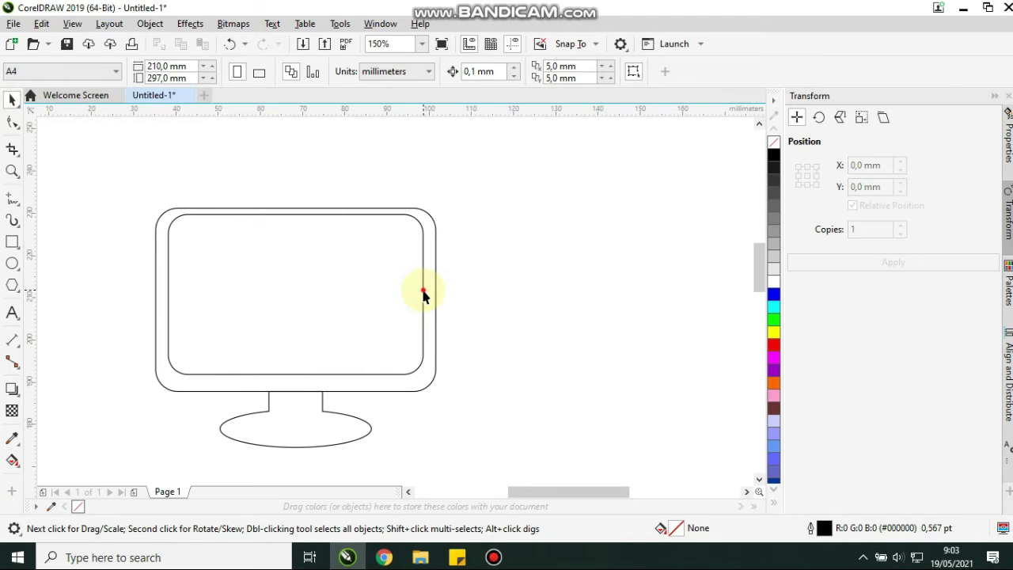
click(423, 294)
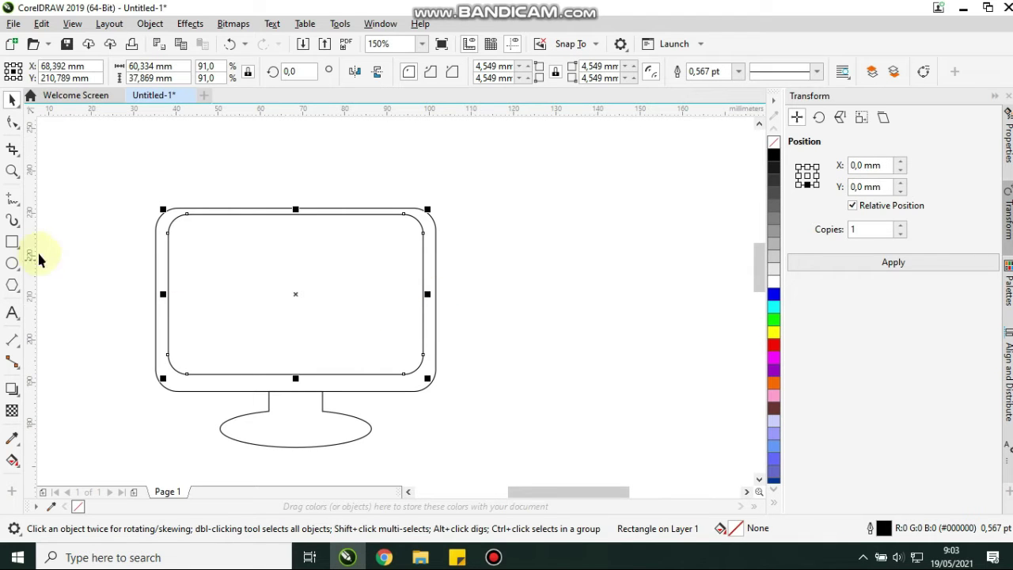
click(9, 242)
drag(113, 175, 142, 327)
click(12, 100)
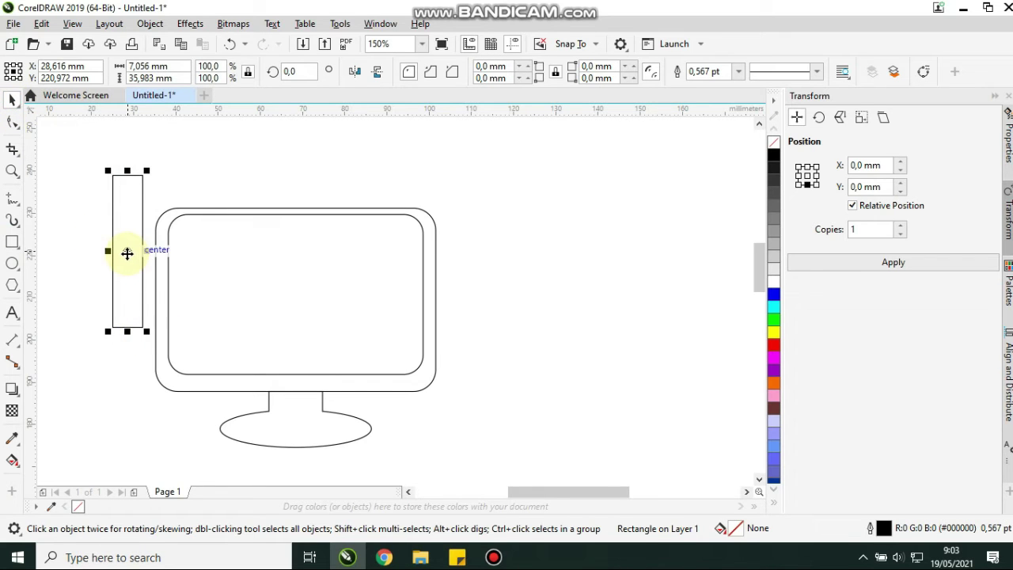
key(Delete)
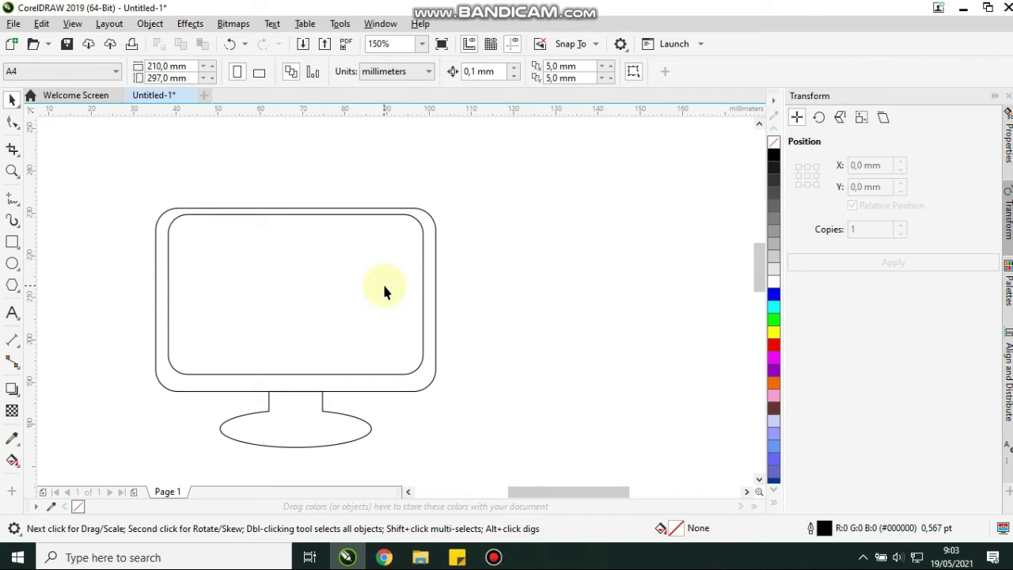
Draw a tower case rectangle about 31.8 by 53.6 mm beside the monitor and round all its corners to 2 mm.
click(11, 243)
drag(456, 213, 589, 439)
click(489, 68)
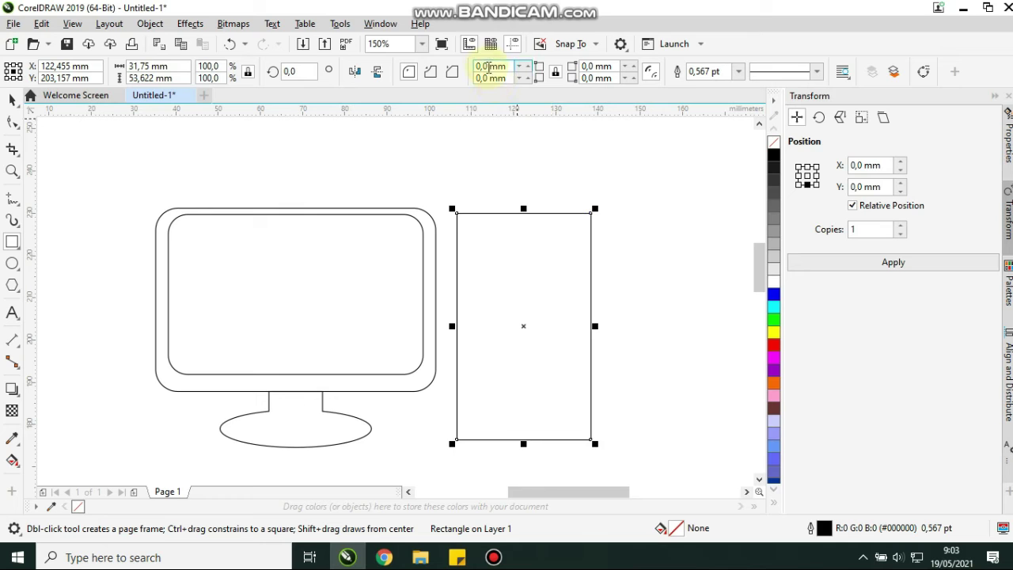
text(4)
key(Return)
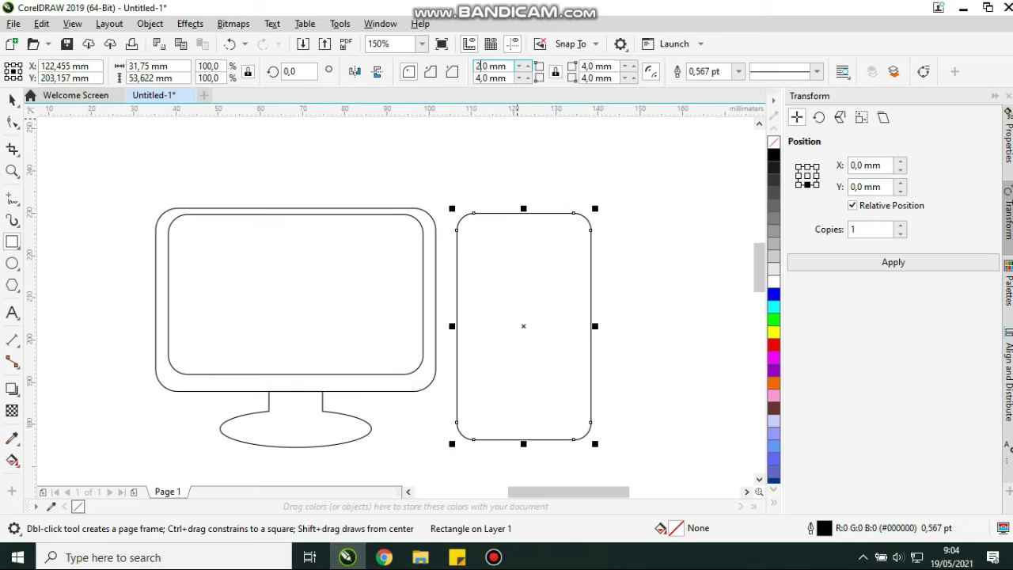
key(Return)
click(12, 99)
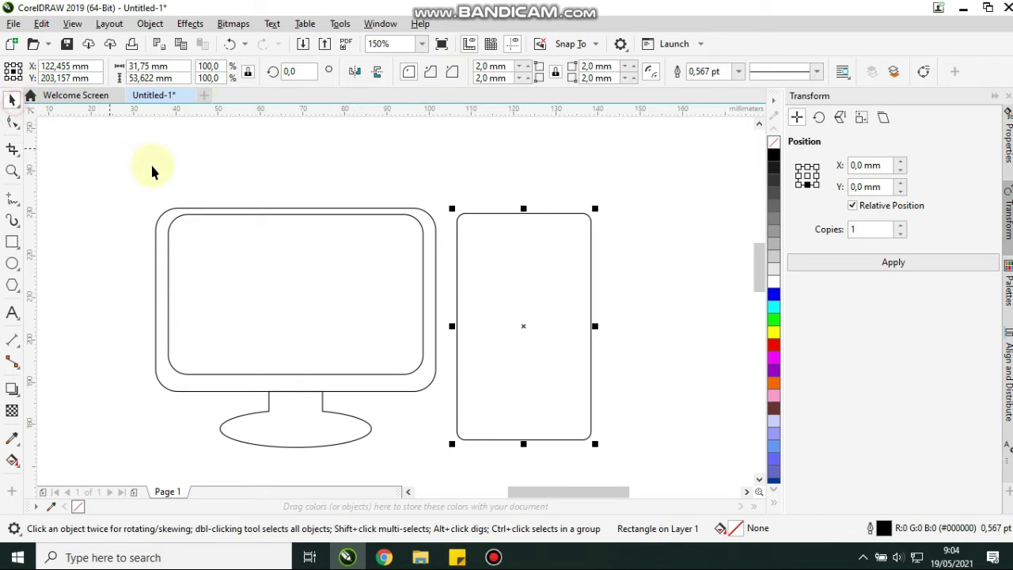
click(158, 165)
Draw a drive bay rectangle about 22.8 by 3.7 mm near the case's upper edge and centre it horizontally in the case.
click(13, 241)
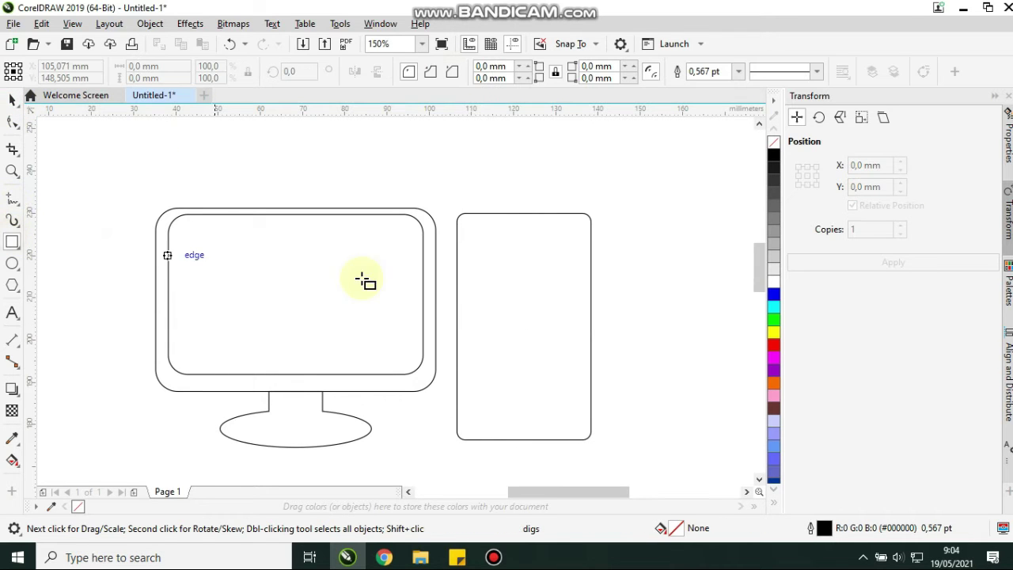
scroll(486, 246, up, 1)
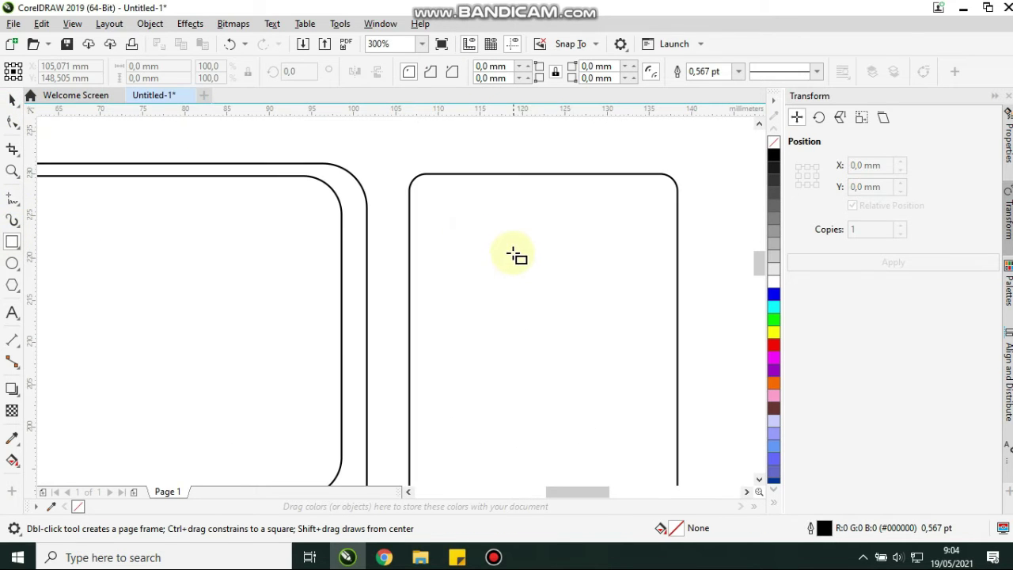
click(444, 225)
drag(527, 252, 642, 259)
click(19, 100)
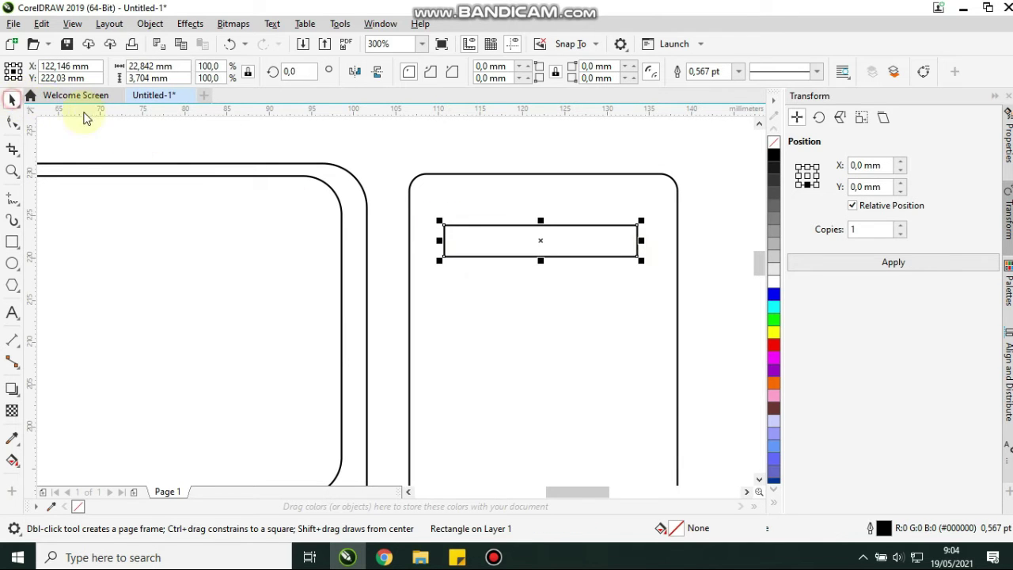
shift+click(614, 319)
click(486, 147)
Make two copies of the drive bay rectangle, each offset -5 mm vertically from the previous one.
click(477, 238)
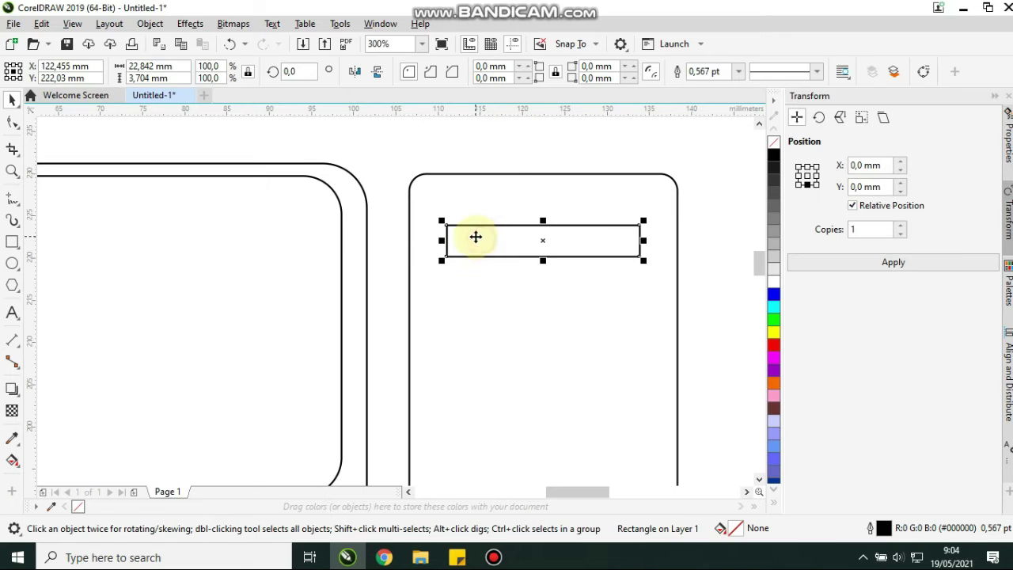
click(807, 175)
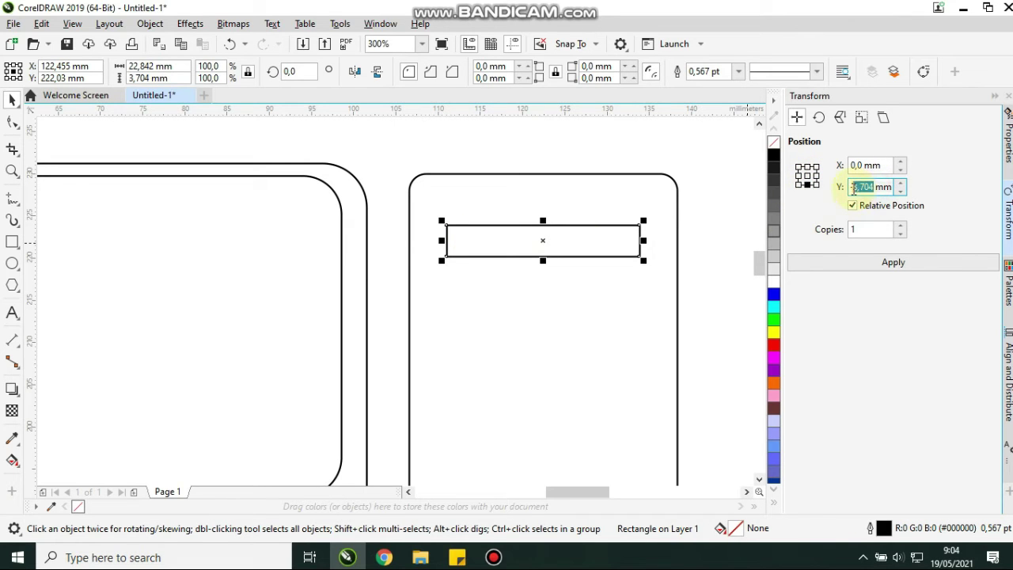
text(-5)
click(883, 260)
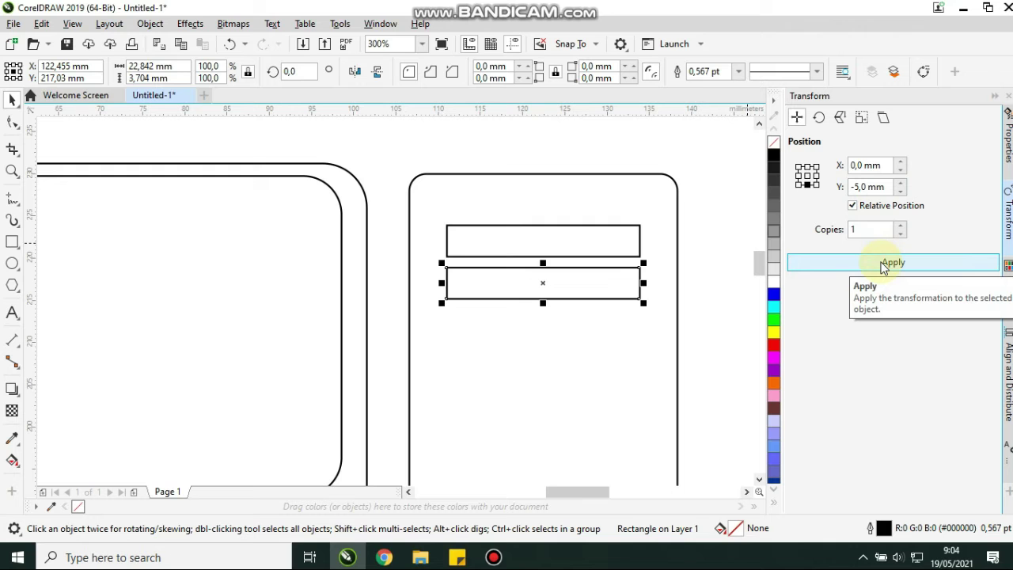
click(883, 266)
scroll(506, 202, down, 2)
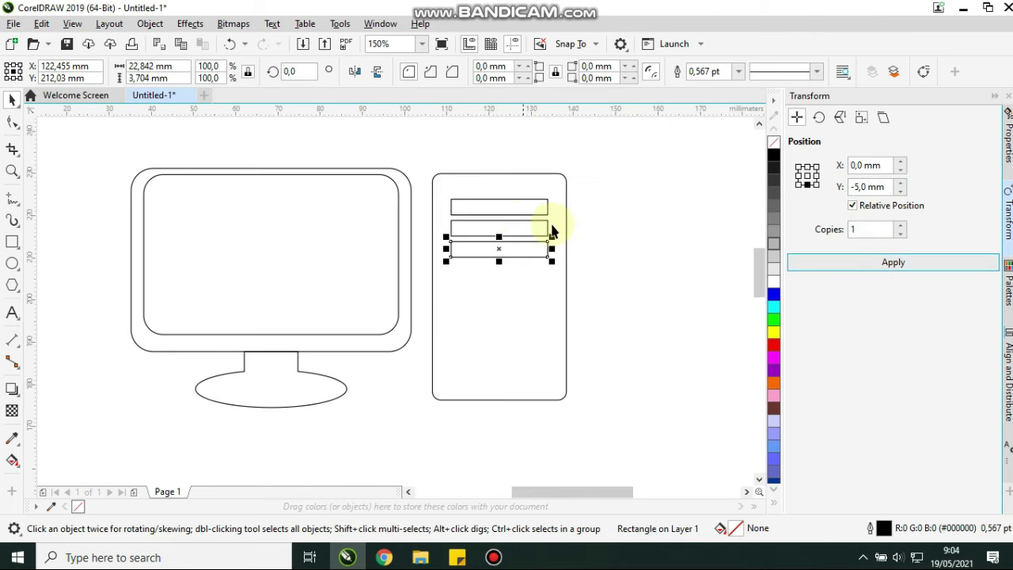
scroll(601, 227, up, 2)
click(657, 219)
Draw a circle about 3.6 mm in diameter below the left end of the lowest drive bay.
click(12, 263)
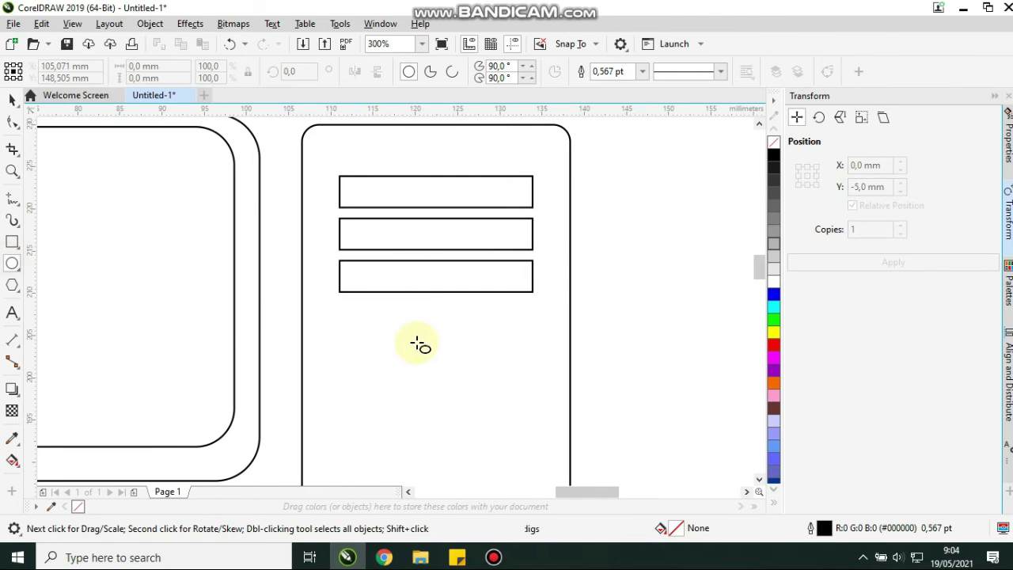
scroll(380, 331, up, 2)
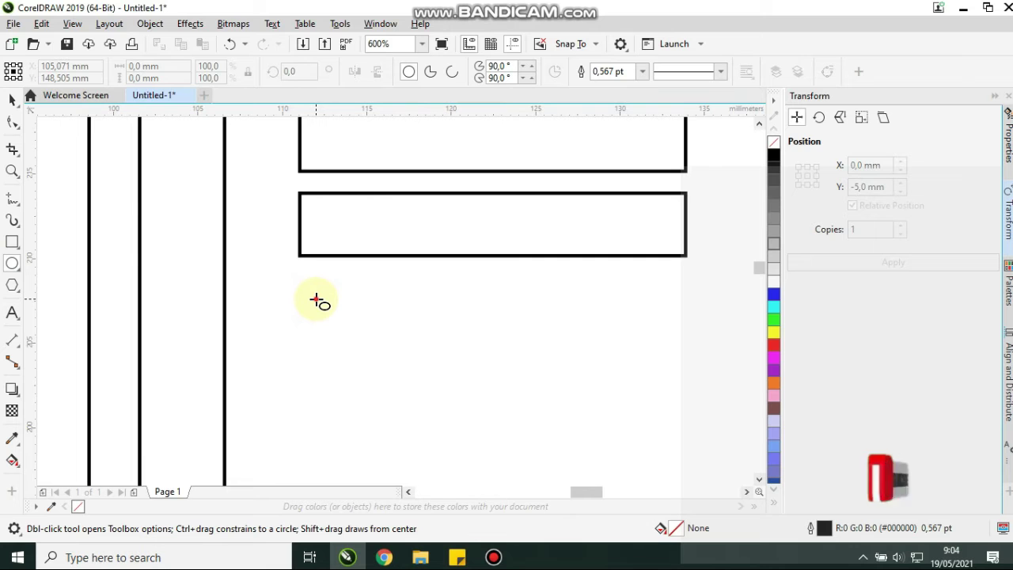
drag(316, 299, 373, 358)
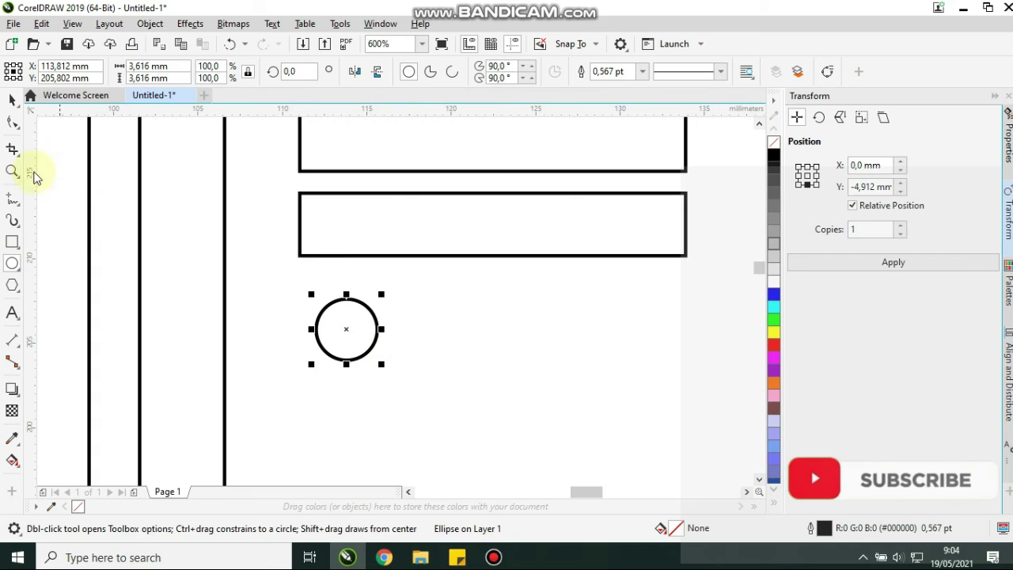
click(13, 109)
Make two copies of the circle in a row, each offset 8 mm horizontally from the previous one.
click(807, 175)
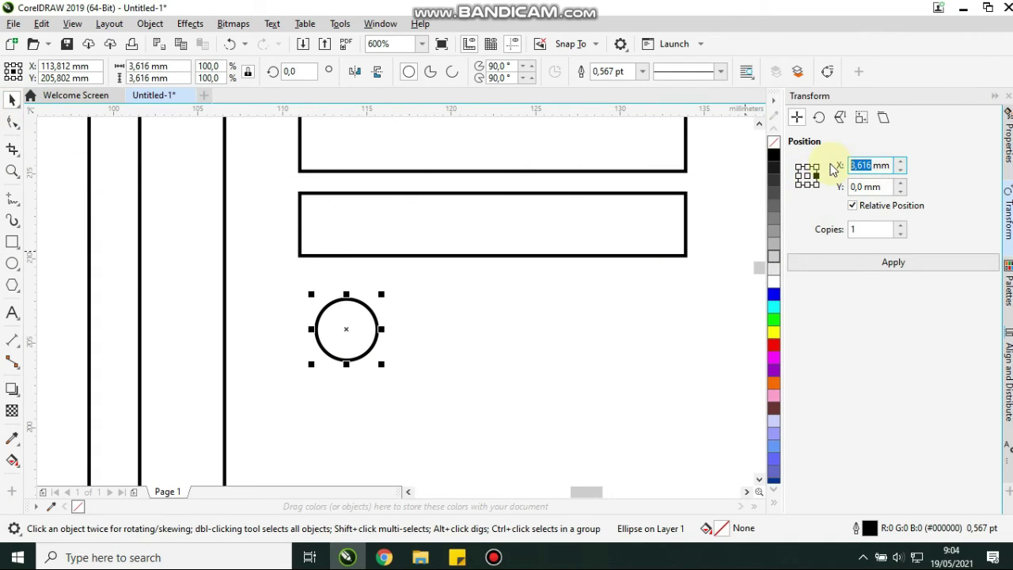
text(8)
click(852, 262)
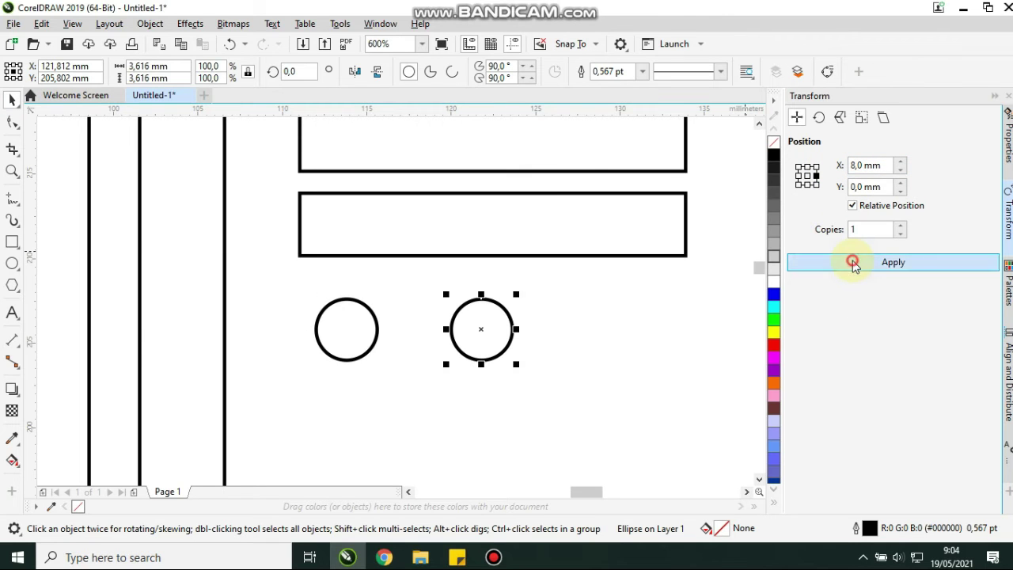
click(852, 261)
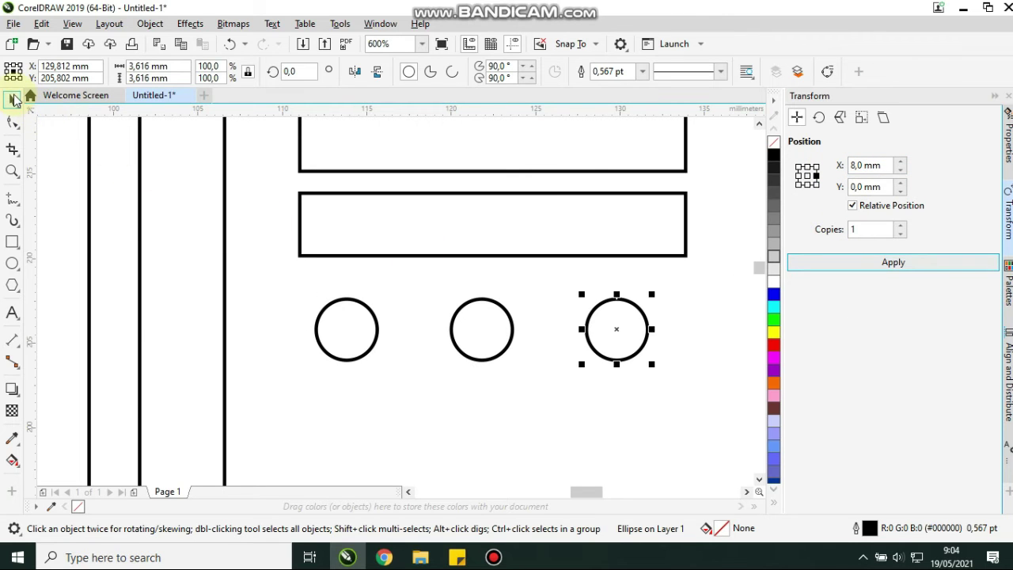
Group the three circles and centre the group horizontally on the lowest drive bay.
scroll(262, 269, down, 2)
click(301, 291)
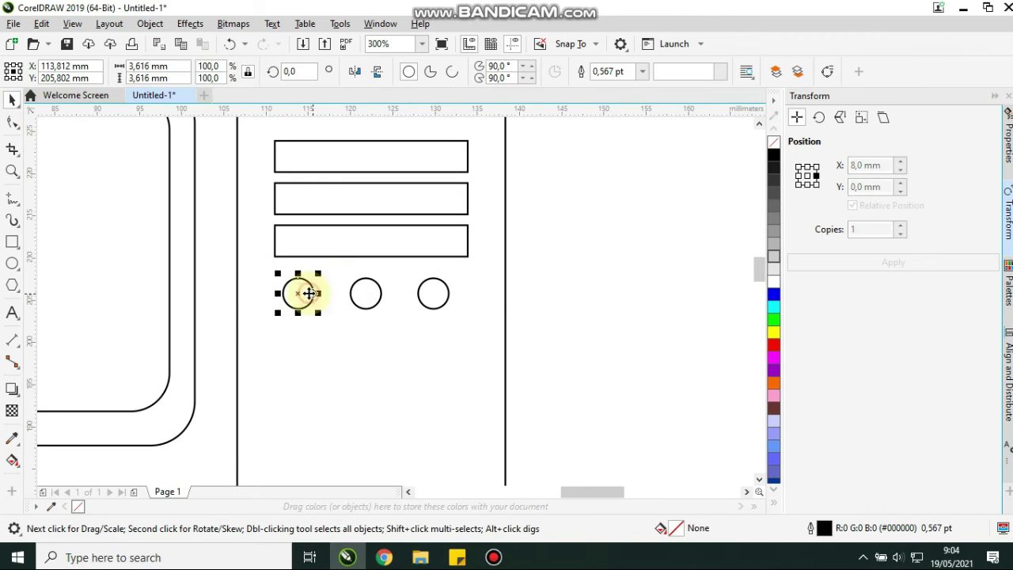
shift+click(362, 294)
shift+click(433, 295)
right_click(435, 297)
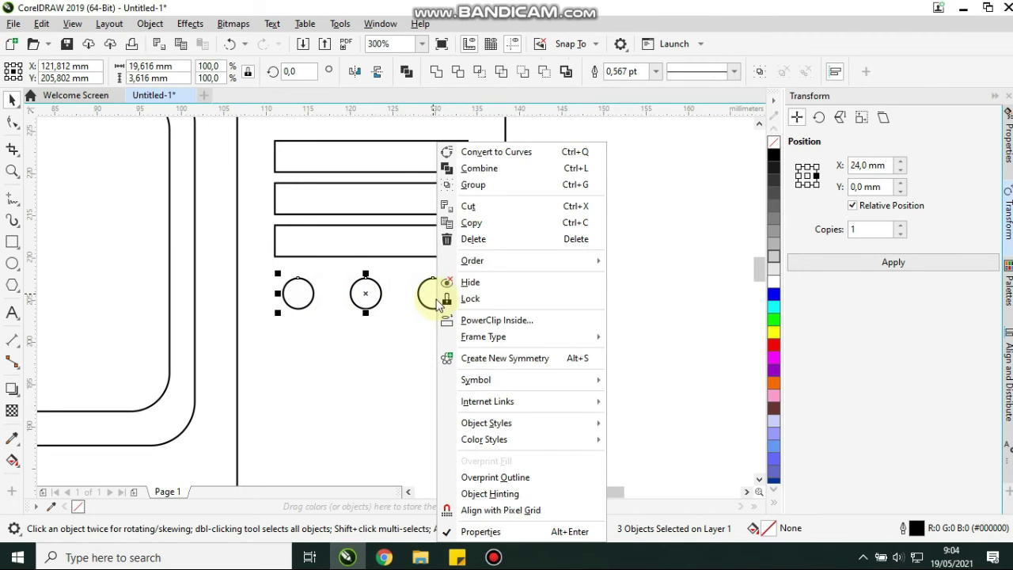
click(473, 185)
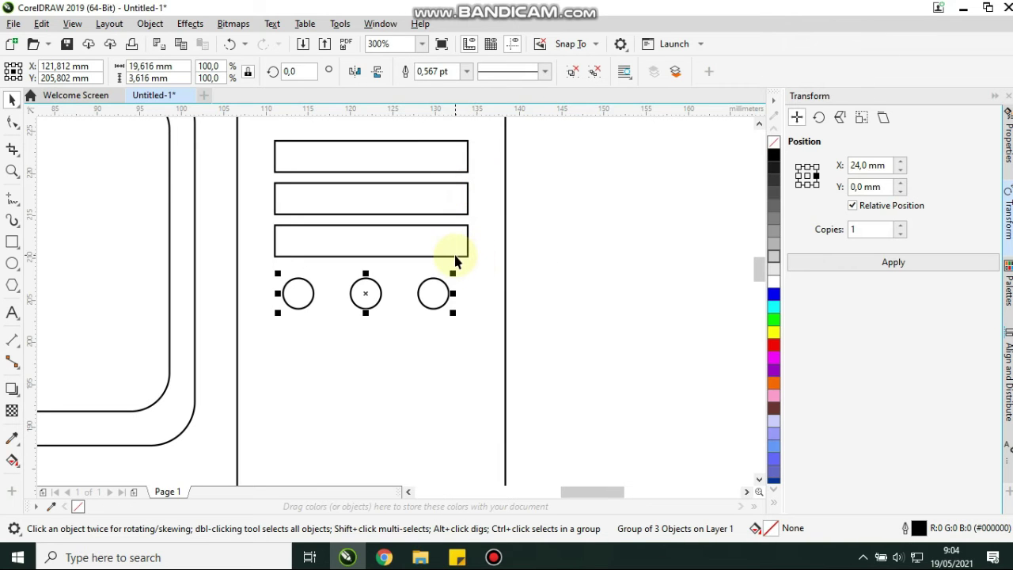
shift+click(455, 257)
key(c)
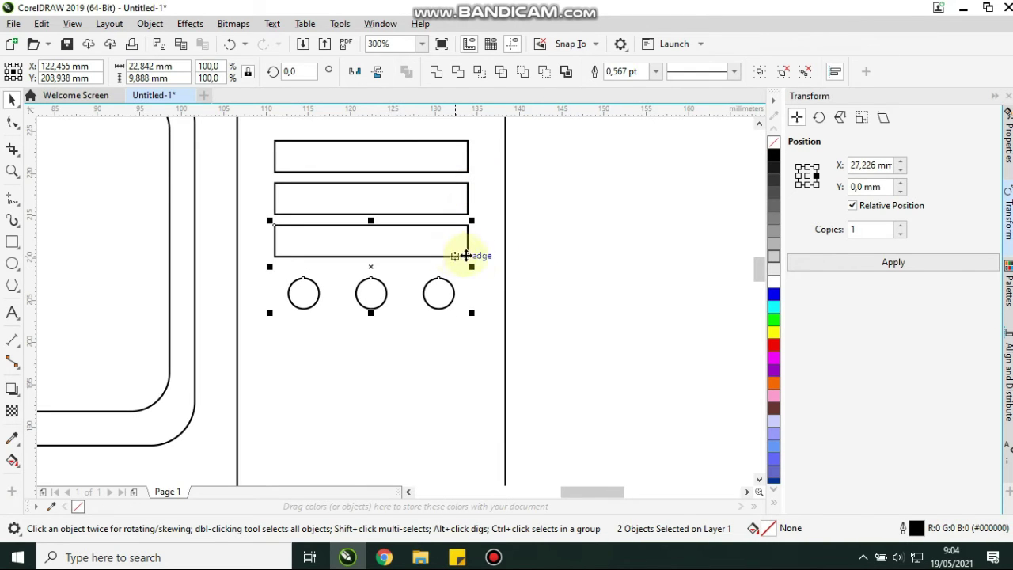
Ungroup the three circles below the drive bays.
click(566, 271)
click(425, 294)
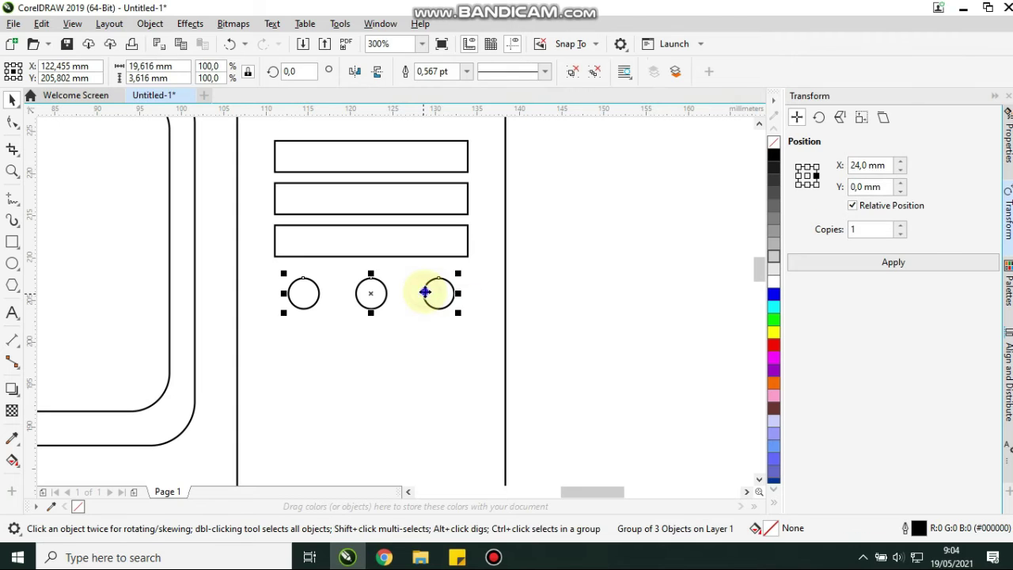
right_click(428, 292)
click(469, 131)
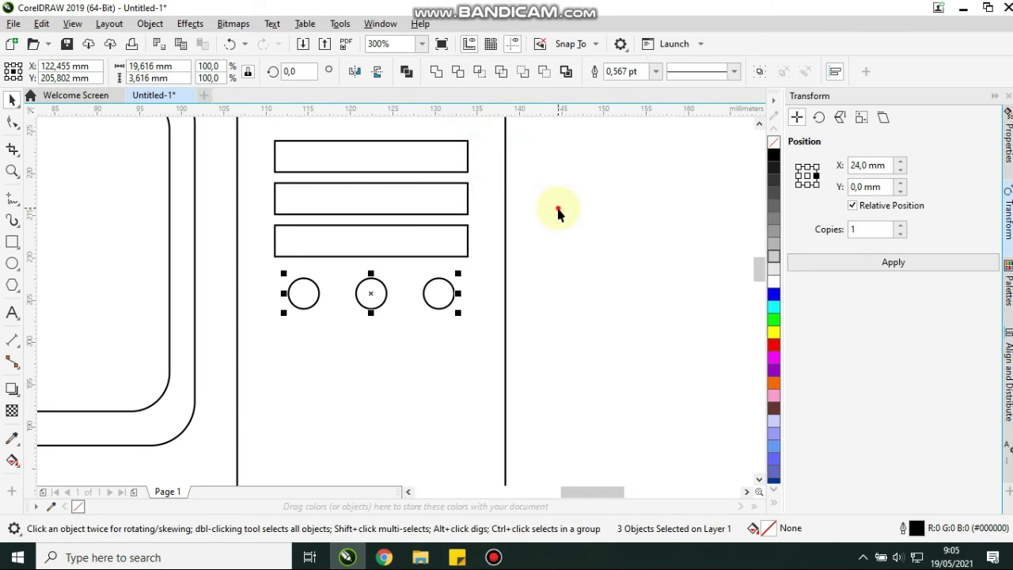
click(557, 205)
Fill the monitor's inner screen rectangle with light lavender (R 204, G 204, B 255) and remove its outline.
scroll(463, 282, down, 4)
scroll(372, 288, up, 2)
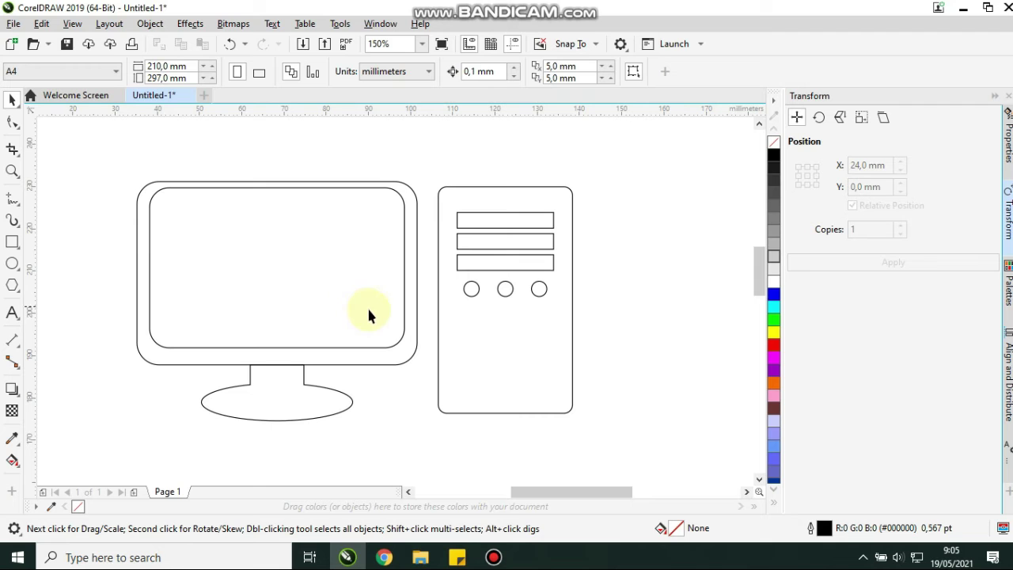
click(163, 195)
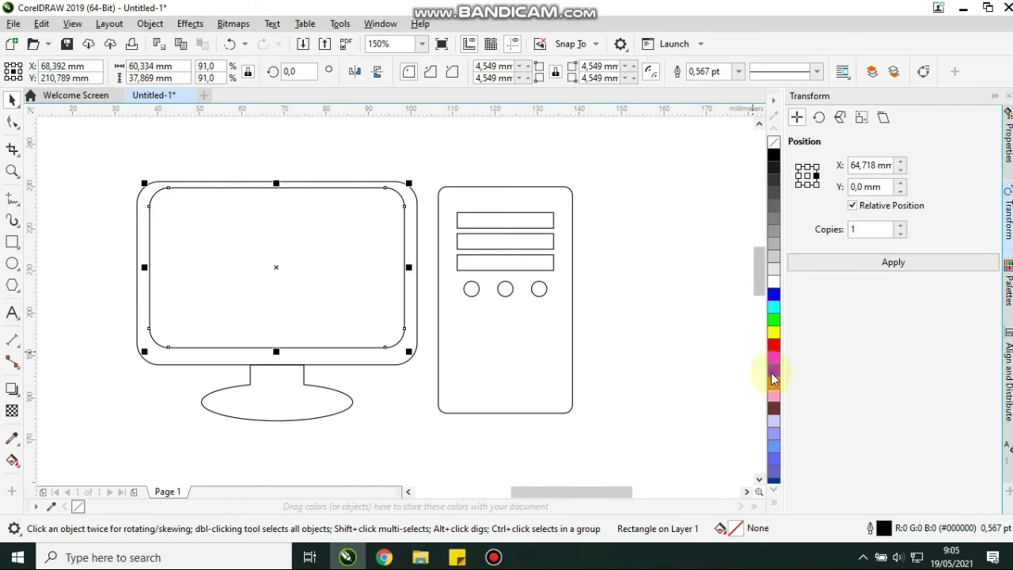
click(773, 420)
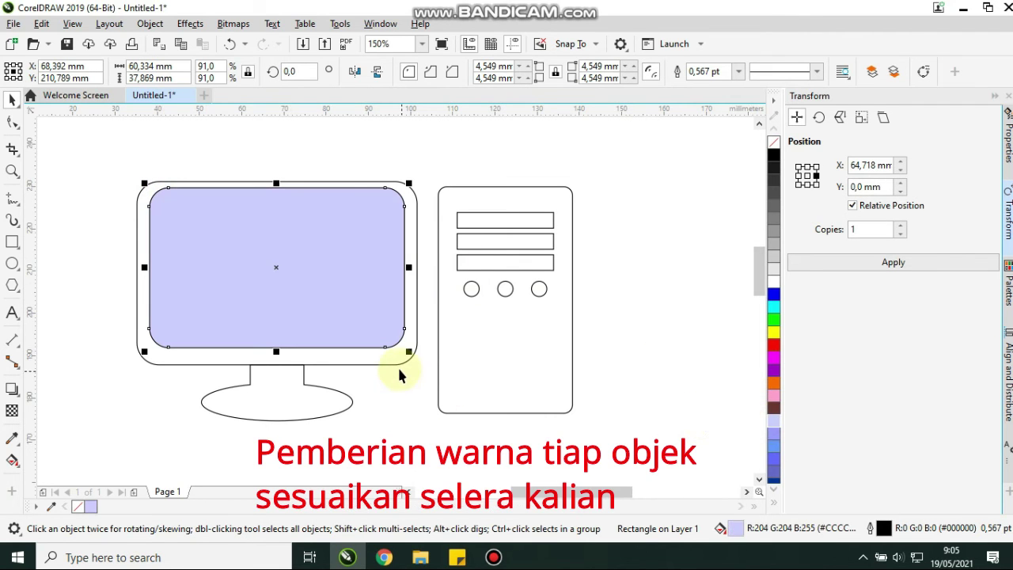
right_click(774, 143)
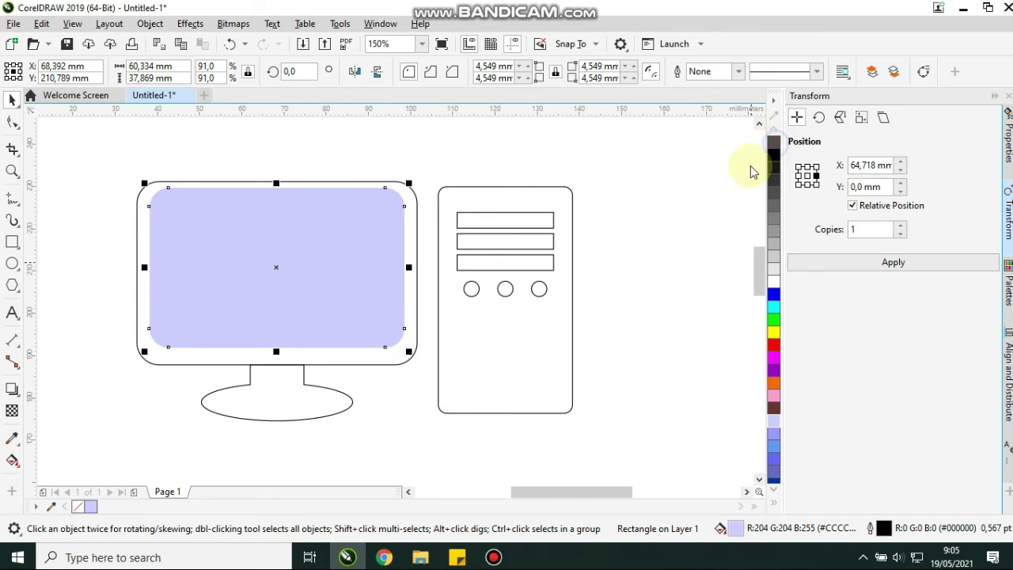
Fill the monitor's outer frame and its stand with black.
click(388, 363)
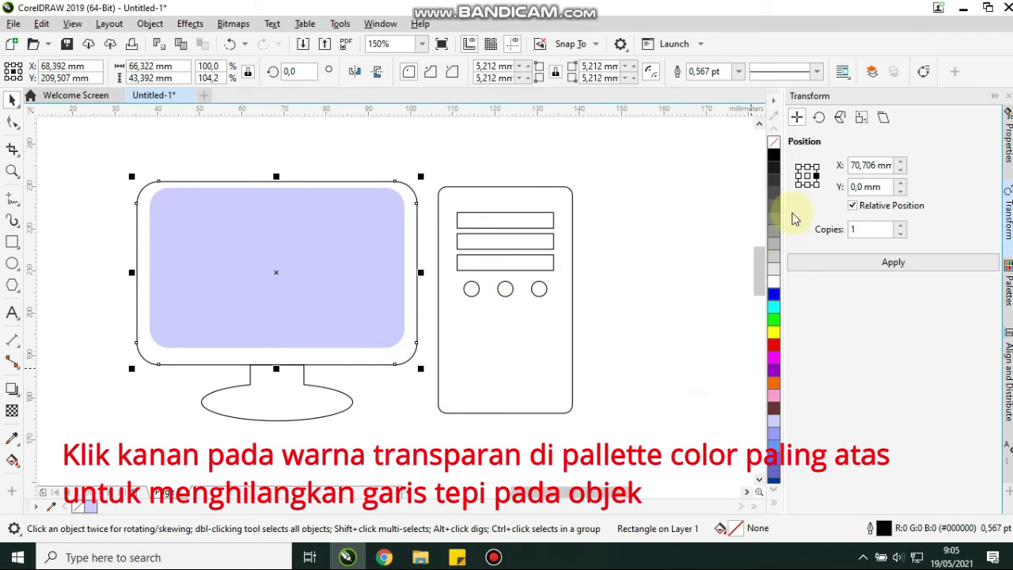
click(775, 157)
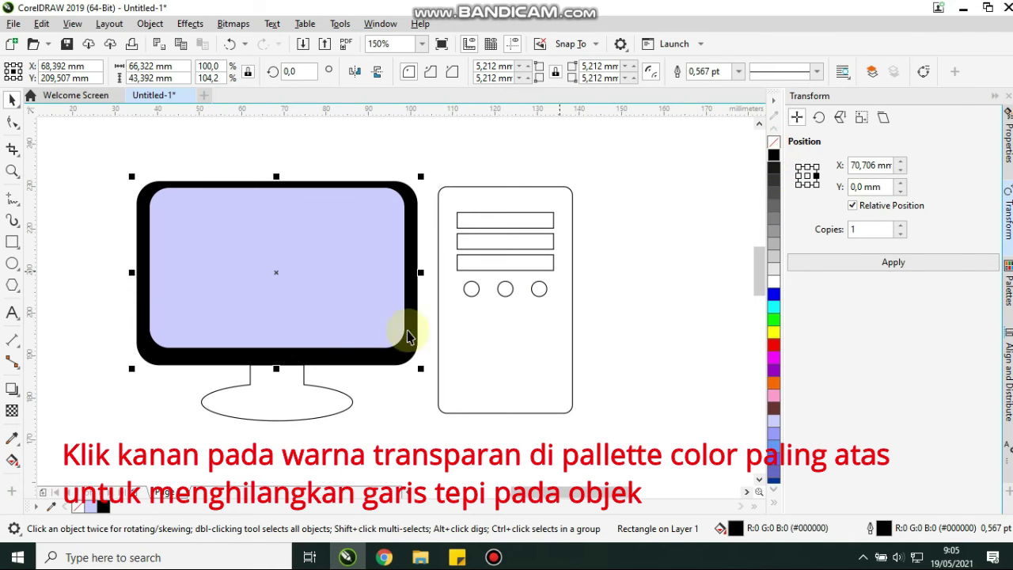
click(262, 403)
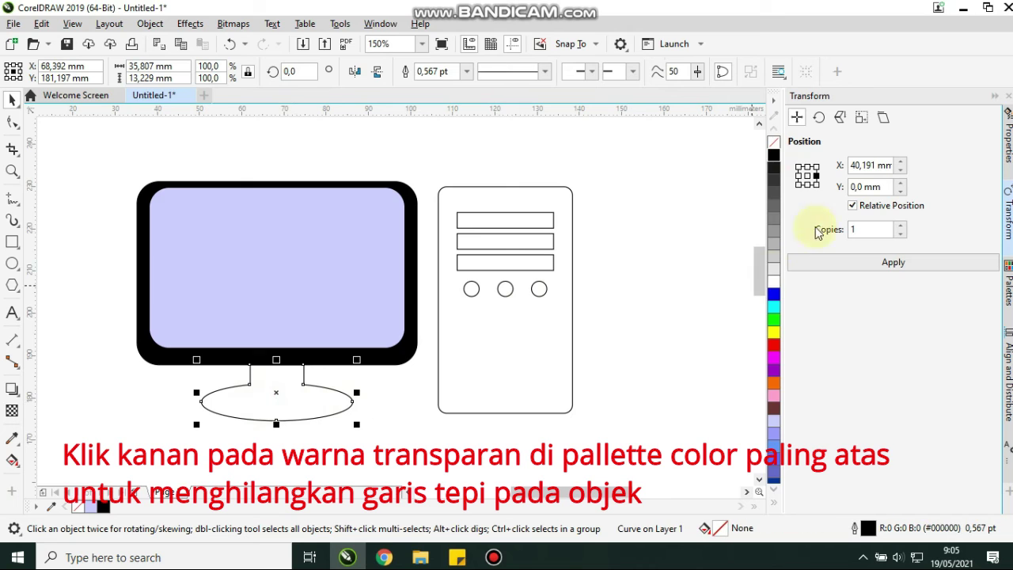
click(776, 157)
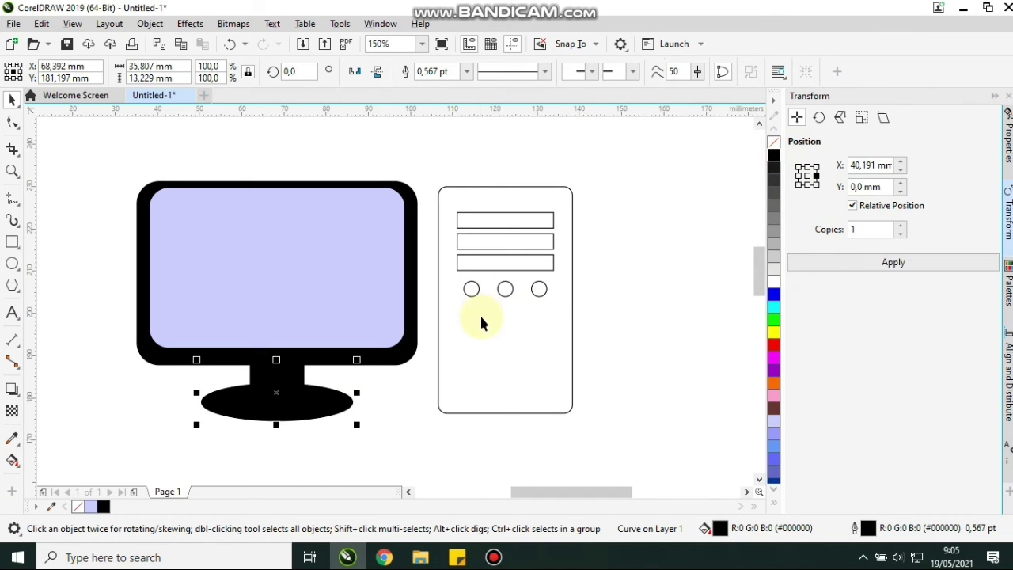
Fill the tower case with pink and the uppermost drive bay with blue.
click(486, 334)
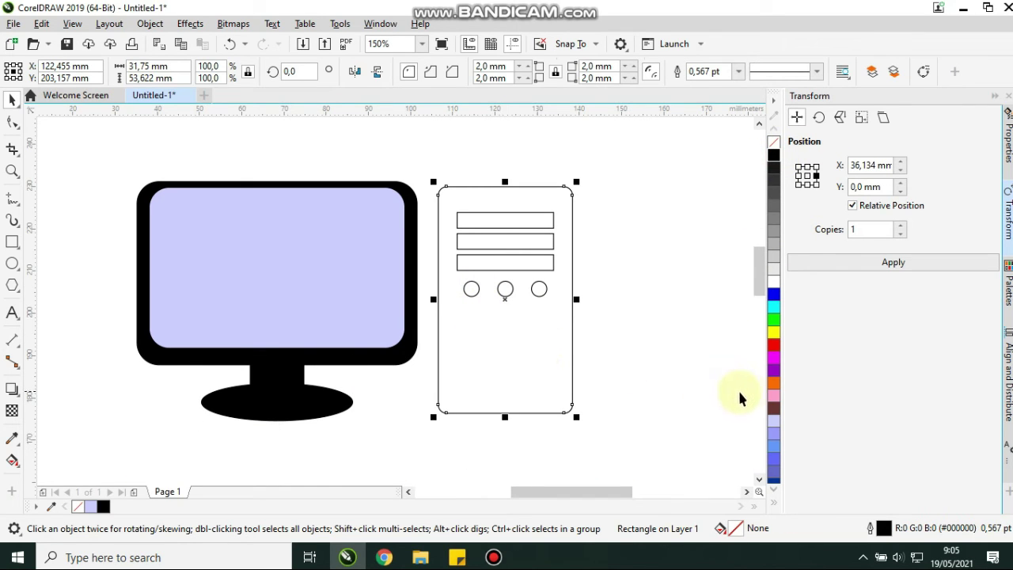
click(772, 397)
click(519, 217)
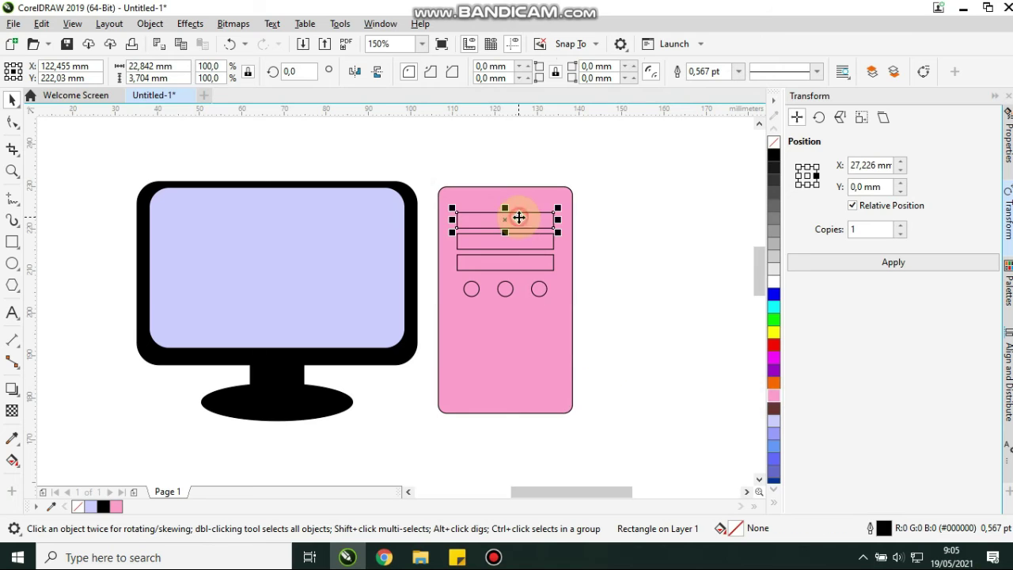
click(774, 293)
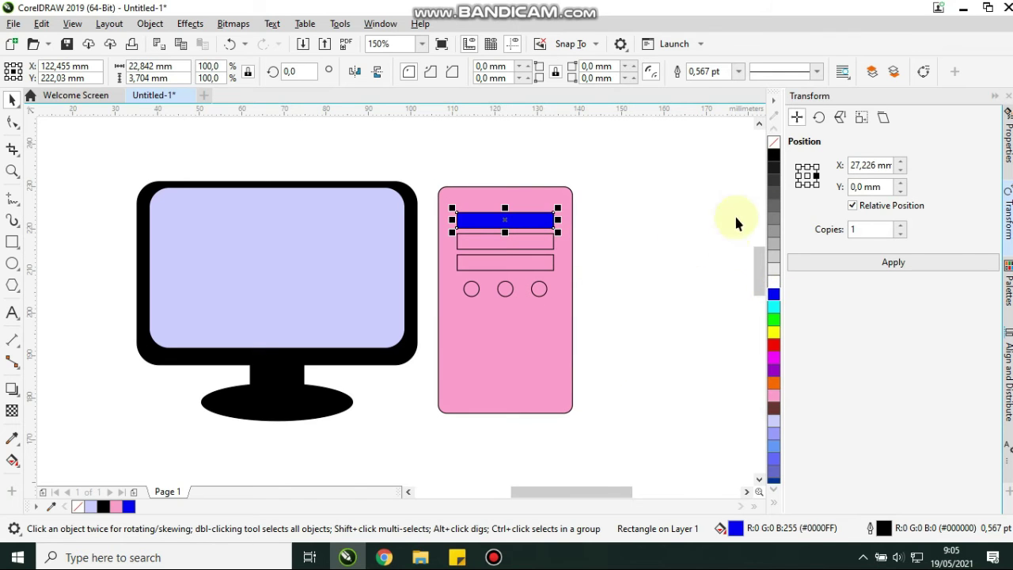
Fill the middle drive bay with red and the lowest one with yellow, both without an outline.
click(554, 241)
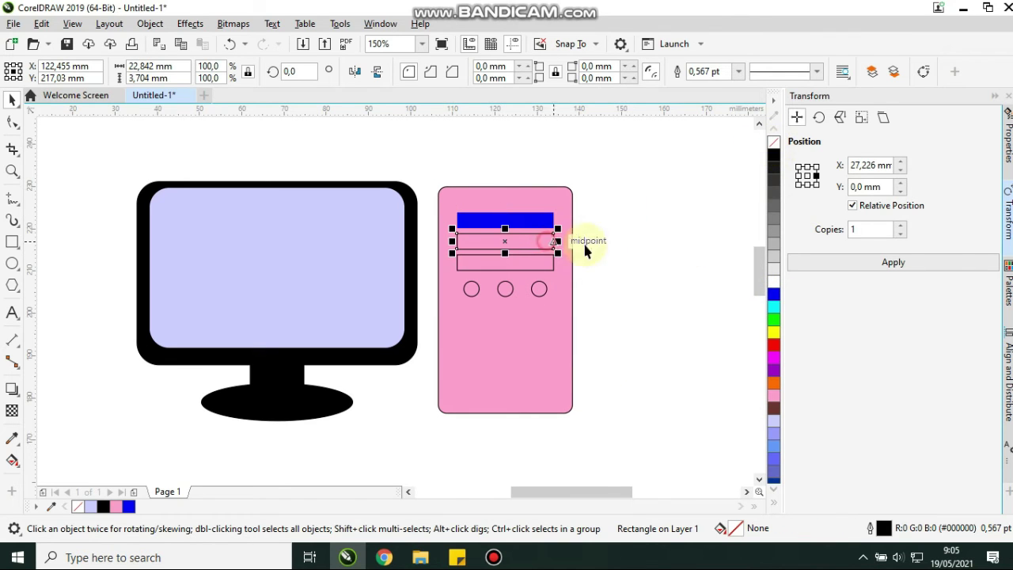
click(774, 344)
right_click(773, 140)
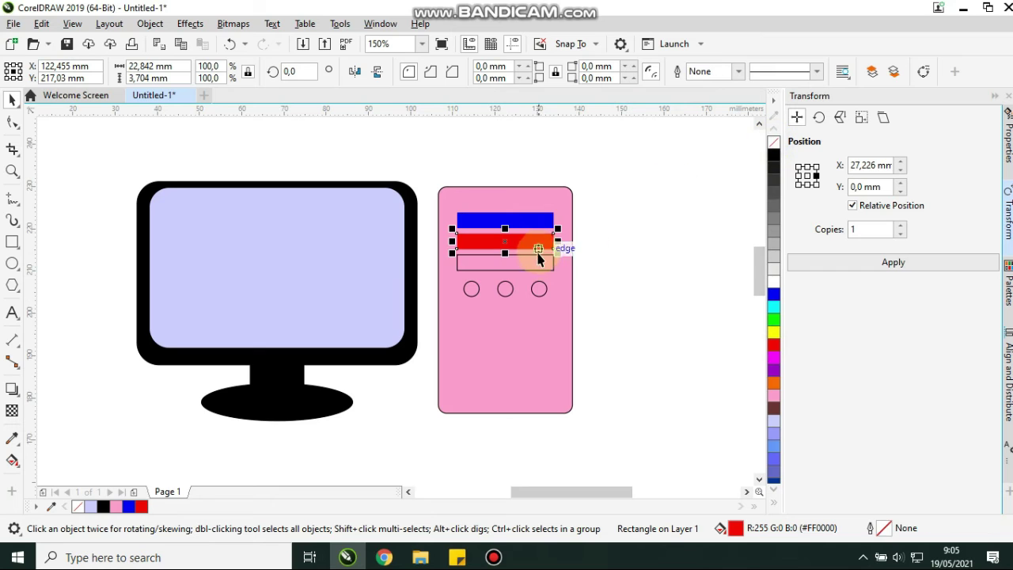
click(540, 268)
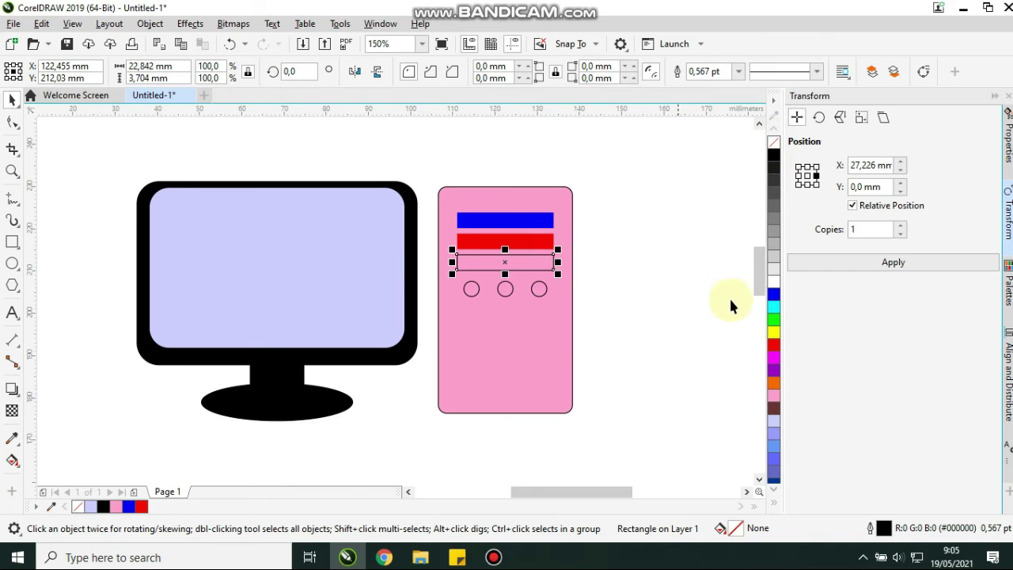
click(774, 331)
right_click(773, 140)
Fill the two outer circles with light grey and the middle circle with a slightly darker grey.
click(473, 291)
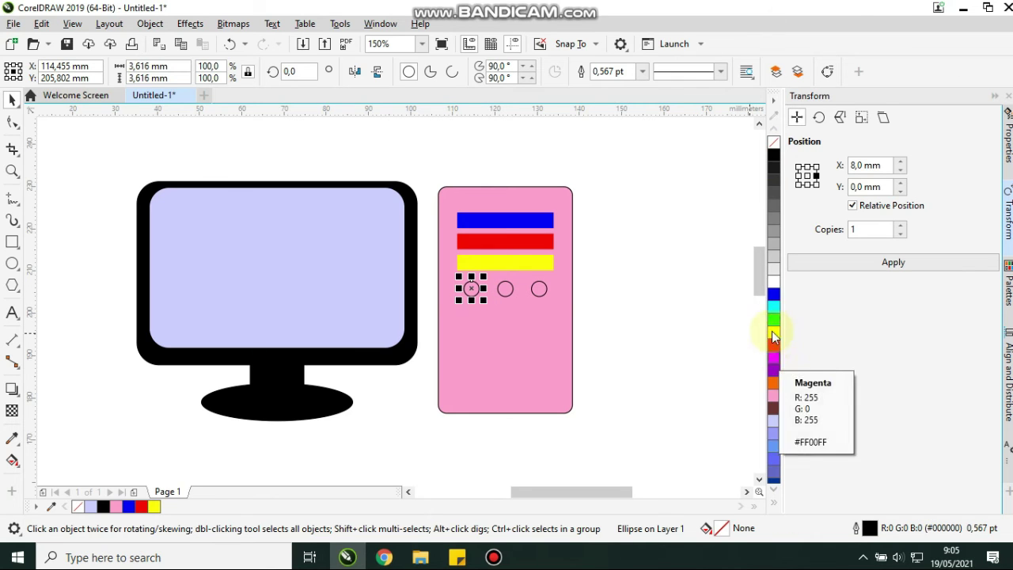
click(504, 288)
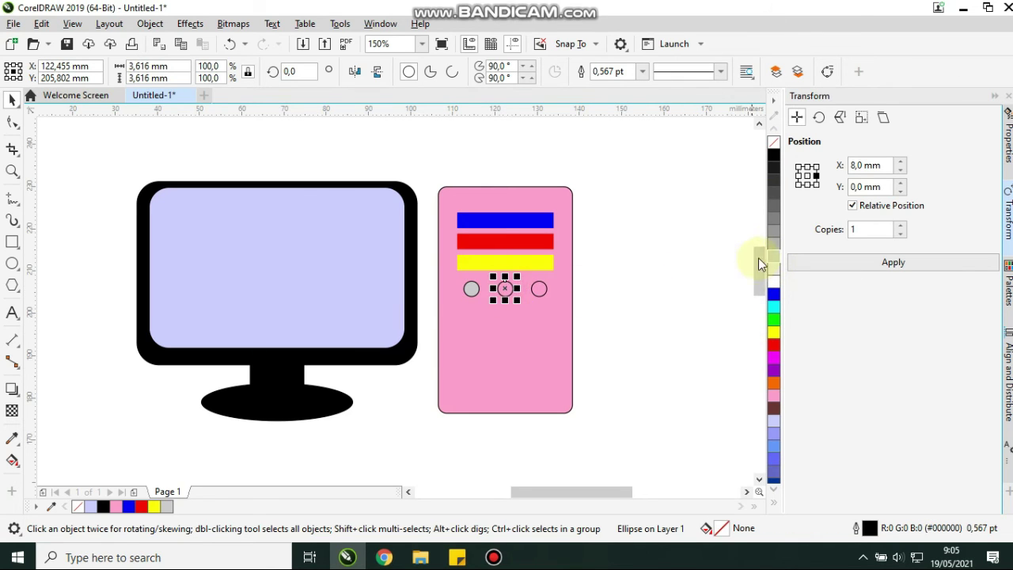
click(540, 288)
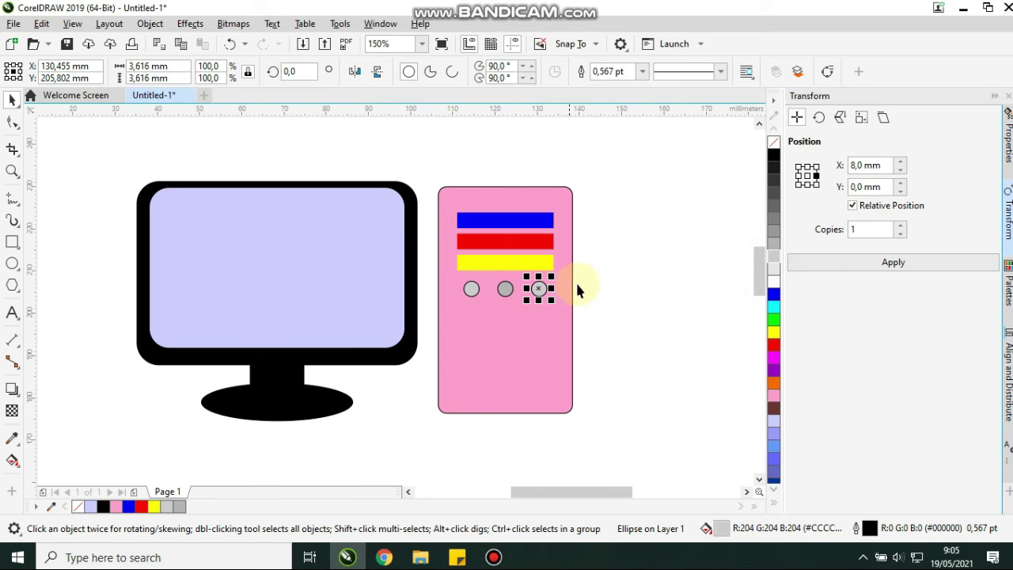
Give the three round buttons a thicker black outline.
drag(440, 314, 441, 313)
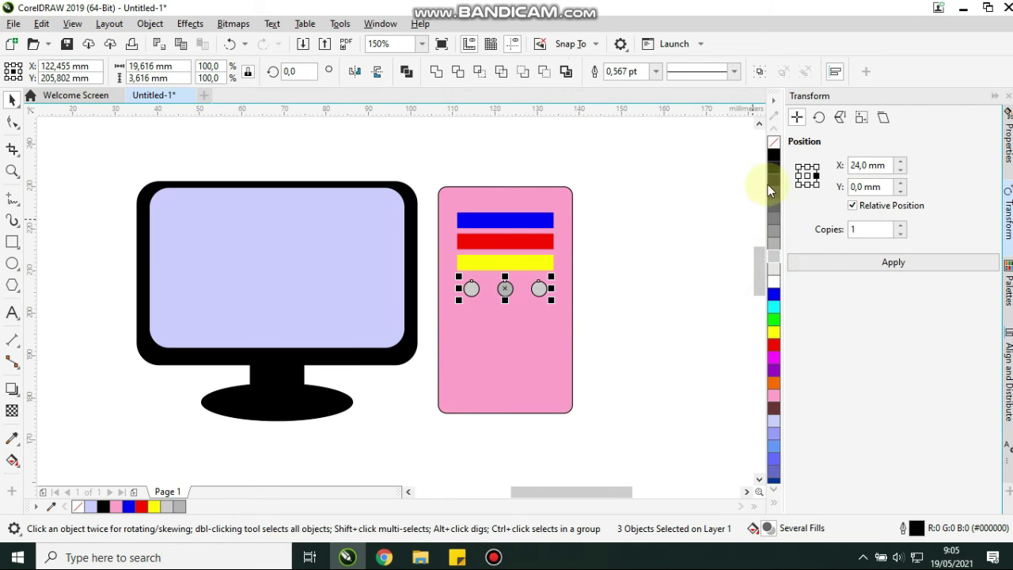
click(674, 231)
drag(587, 275, 457, 304)
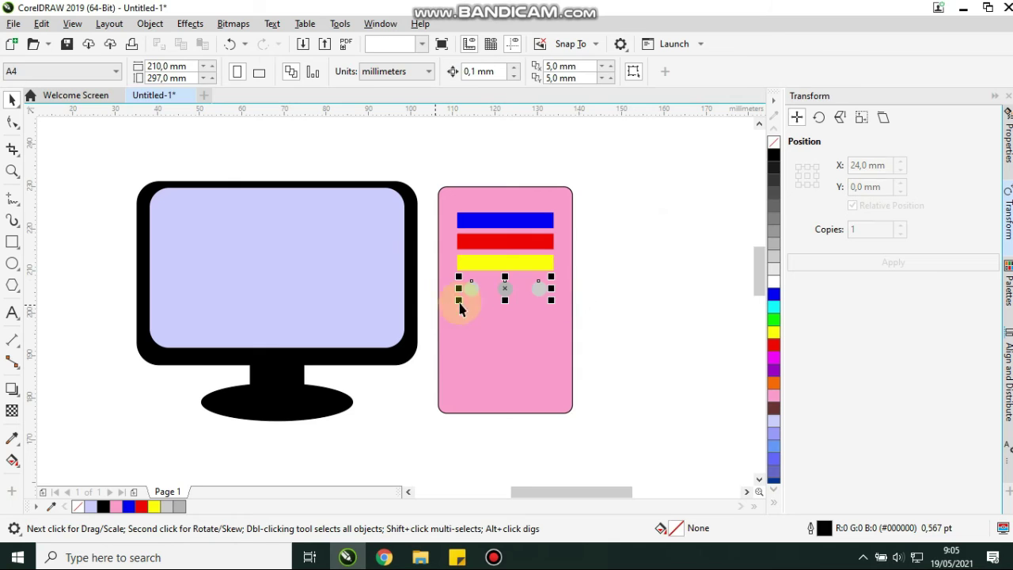
right_click(775, 156)
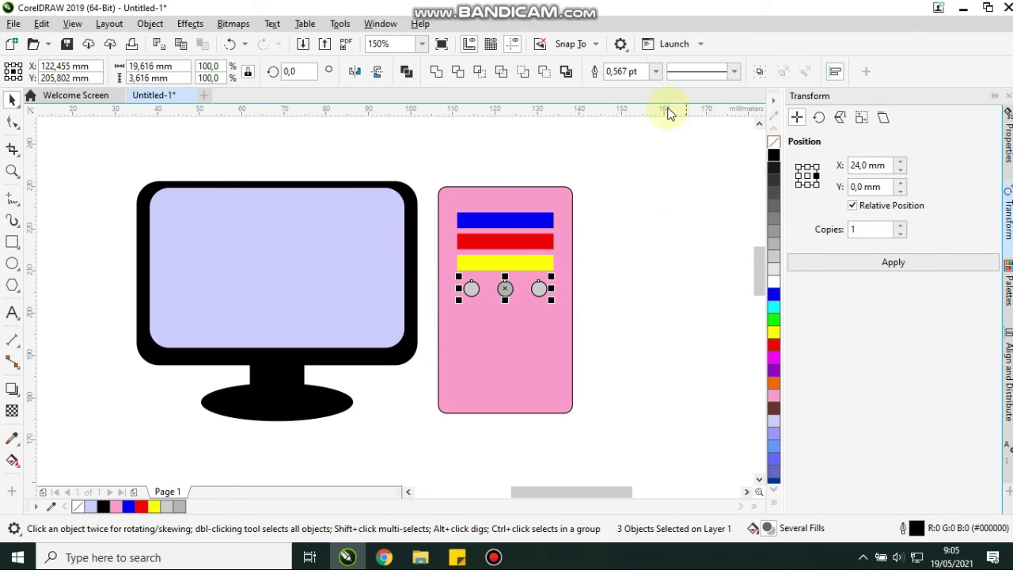
click(656, 71)
click(639, 155)
click(645, 214)
Move the whole computer drawing to the upper left area of the page.
scroll(455, 307, down, 1)
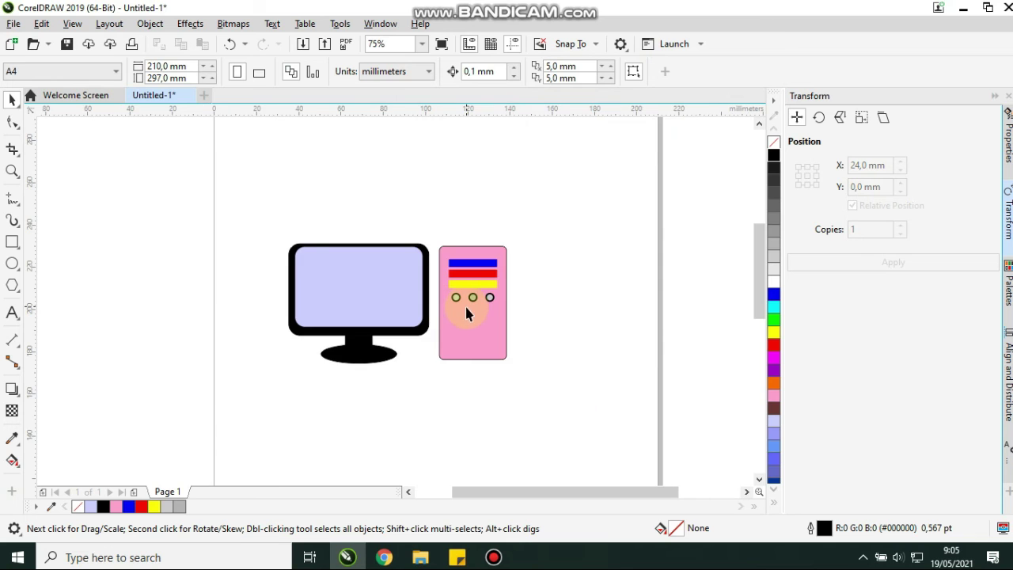
scroll(455, 367, down, 1)
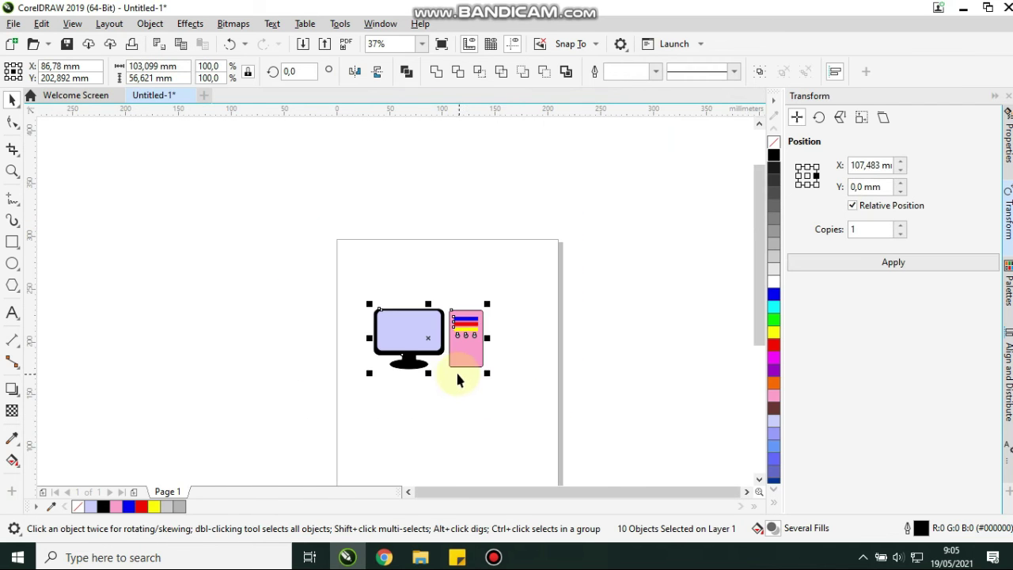
scroll(417, 272, up, 1)
drag(439, 360, 398, 254)
click(578, 268)
Add a 24 pt Arial caption below the monitor with the two lines "DASAR - DASAR COREL DRAW" and "MEMBUAT MONITOR & CPU".
scroll(373, 272, up, 1)
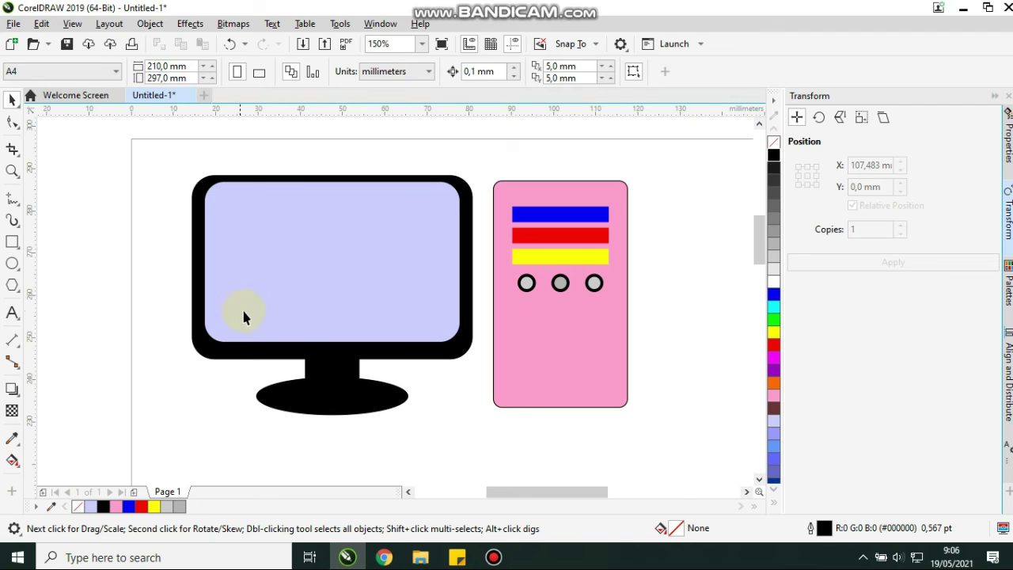
scroll(218, 306, down, 1)
click(12, 313)
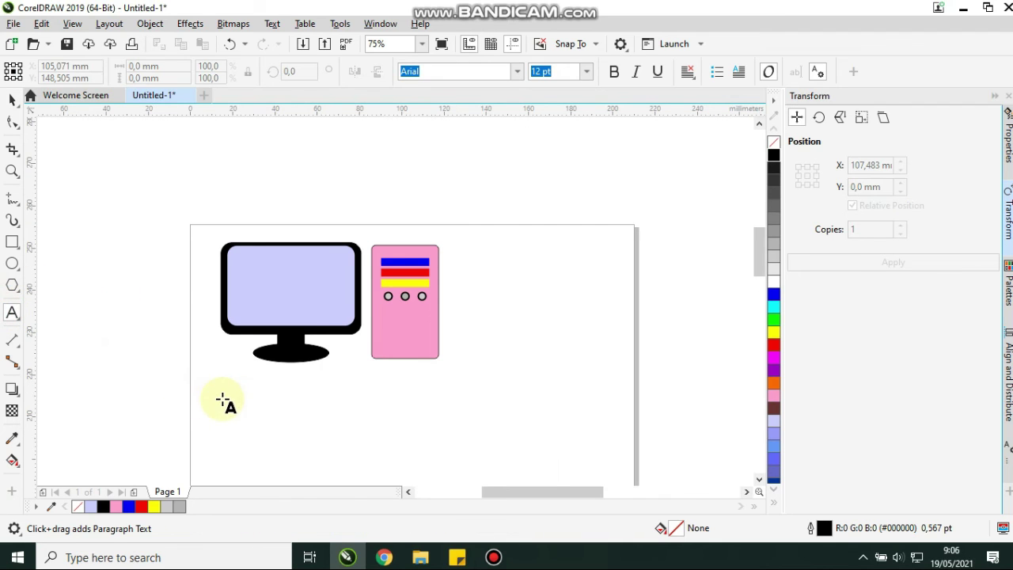
scroll(226, 403, up, 1)
click(255, 352)
text(24)
key(Return)
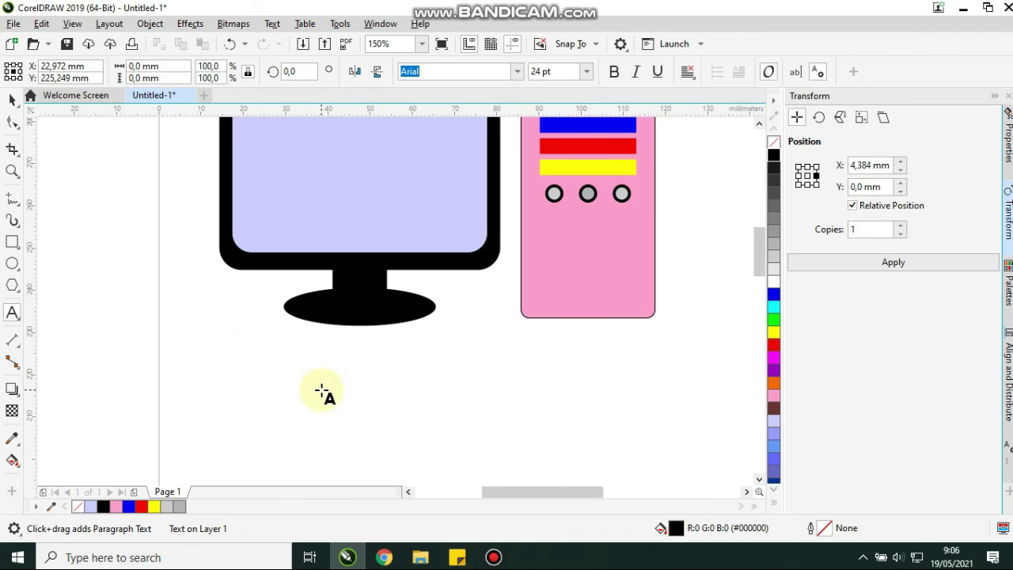
text(DASAR)
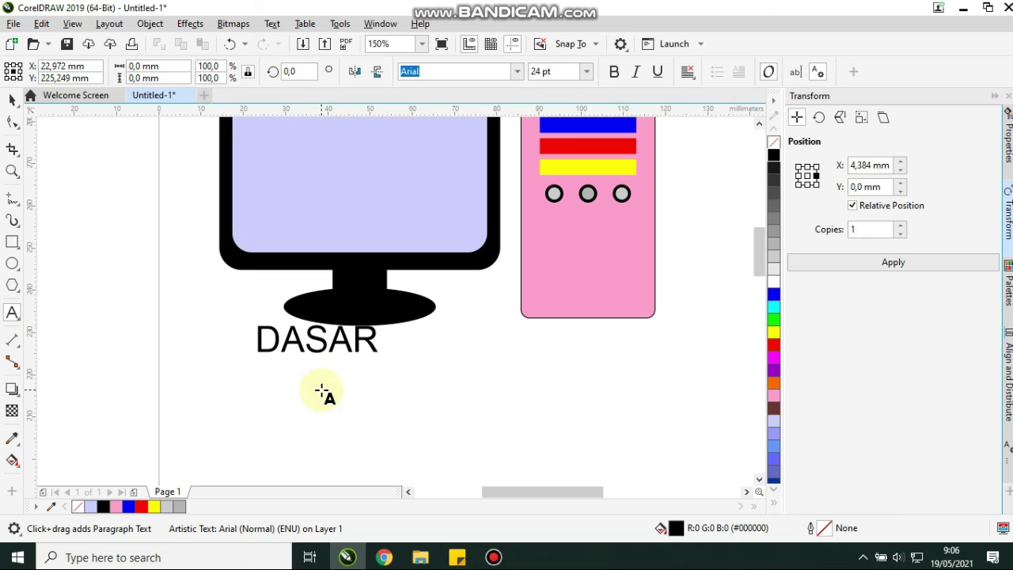
text(SAR COREL DRAW )
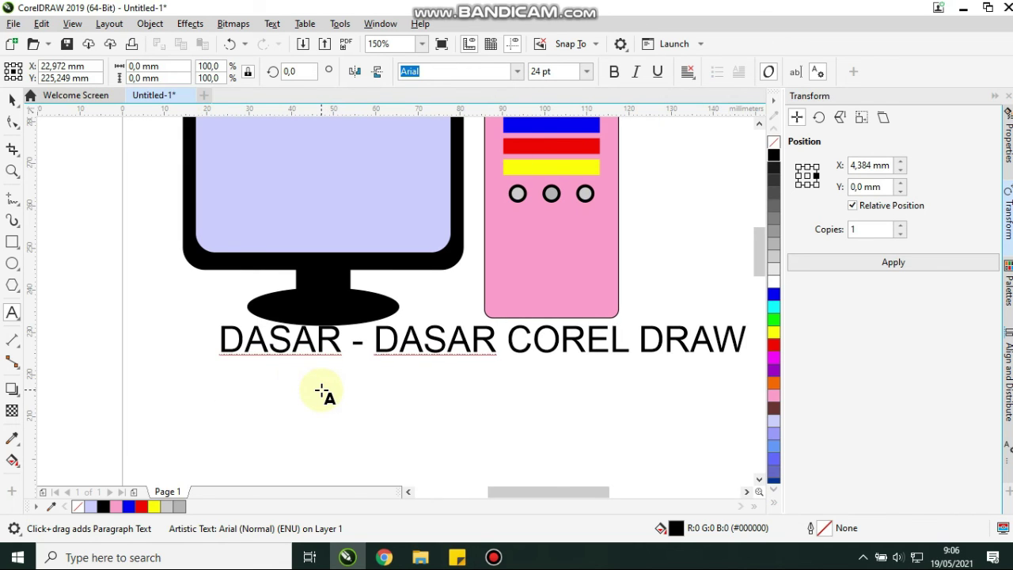
text(MEMBUAT MONITOR & CPU)
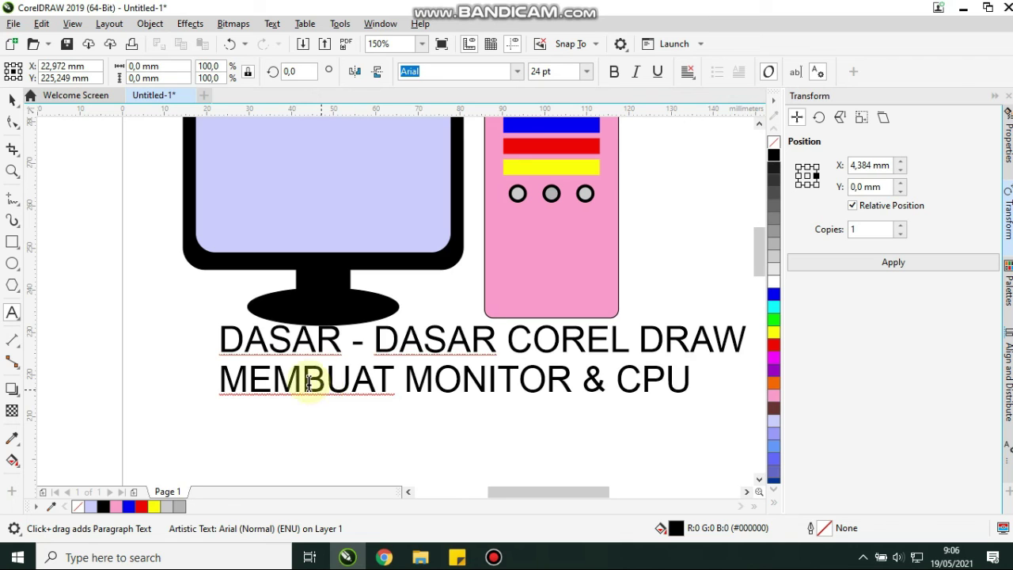
Move the two-line caption down and left so it sits clear of the monitor stand and tower case.
click(13, 100)
click(331, 342)
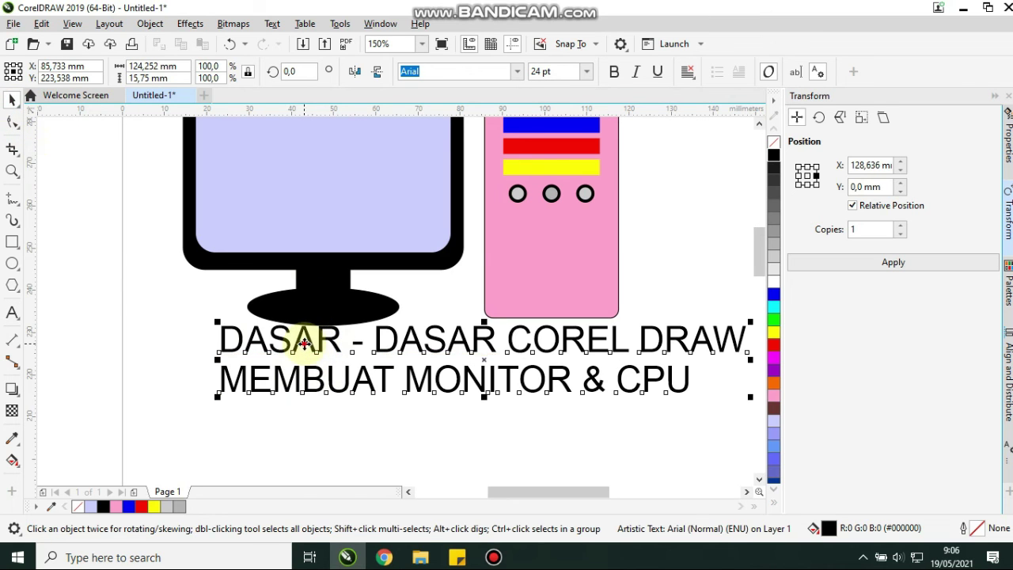
scroll(266, 365, down, 3)
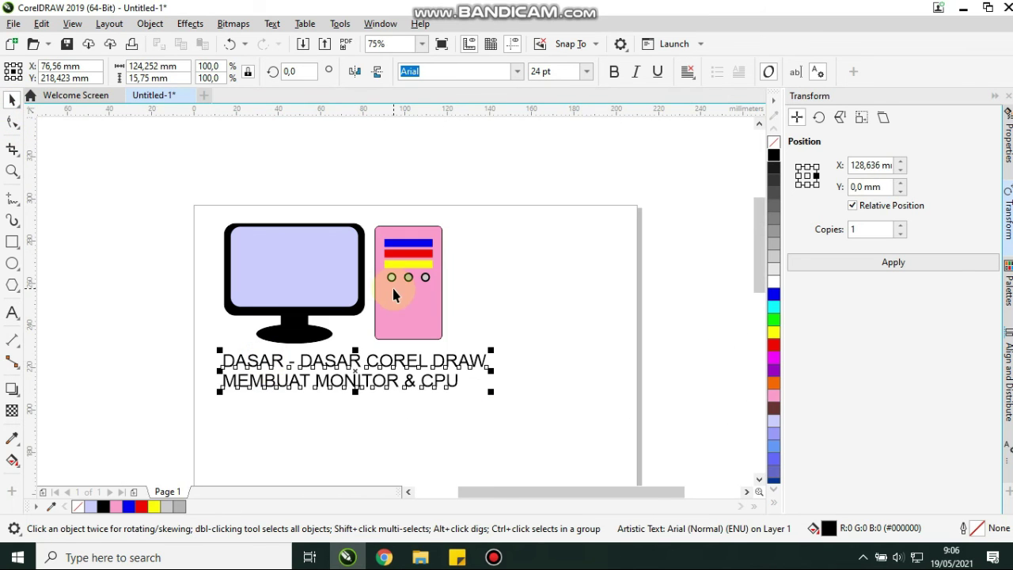